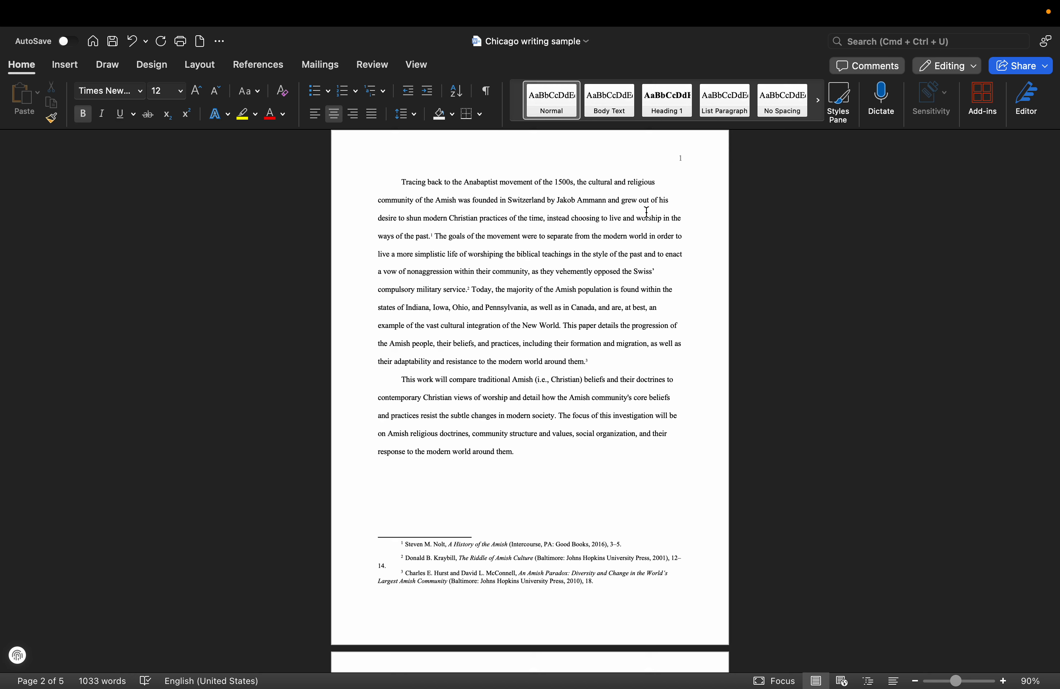
# - Set the opening paragraph's special indentation to none, and indent its first line with a tab instead
pyautogui.rightClick(647, 213)
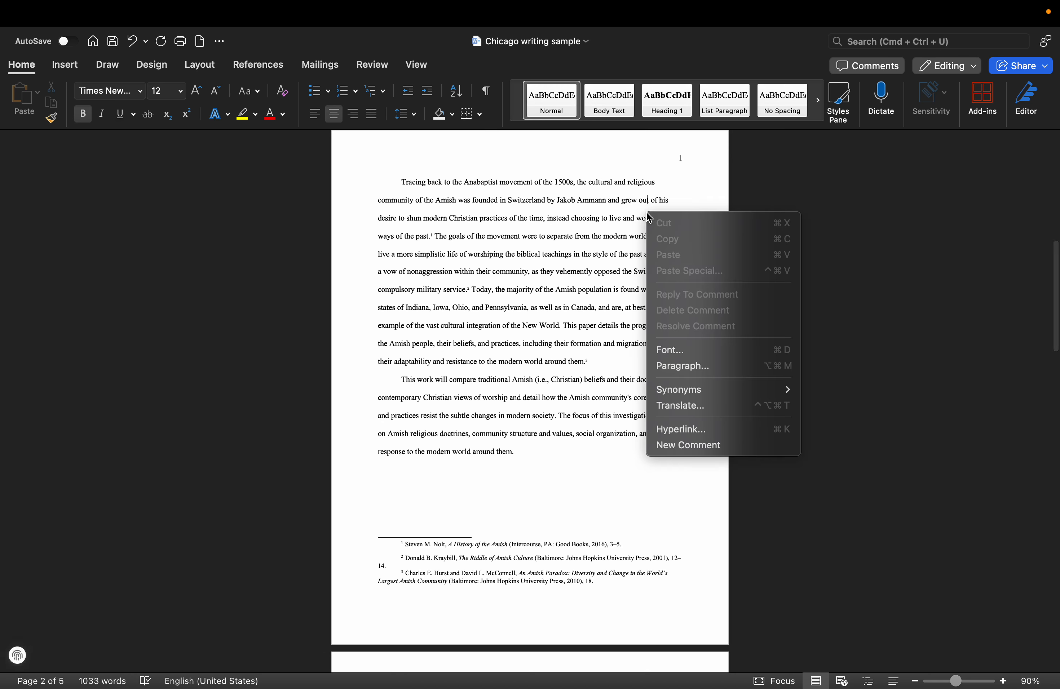
pyautogui.click(680, 367)
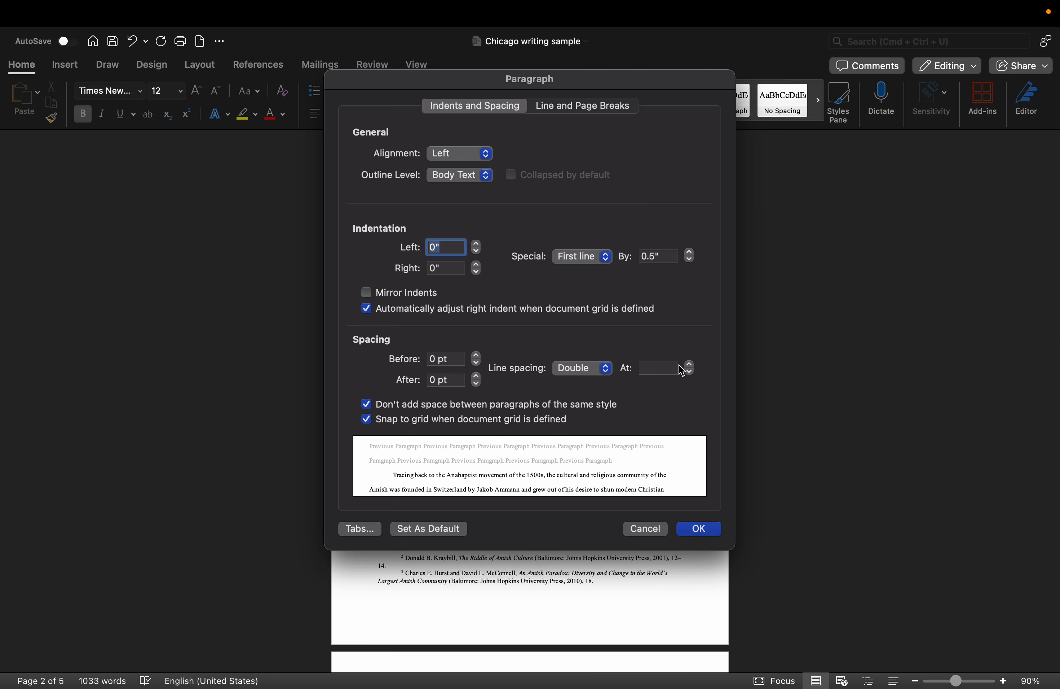
pyautogui.click(604, 258)
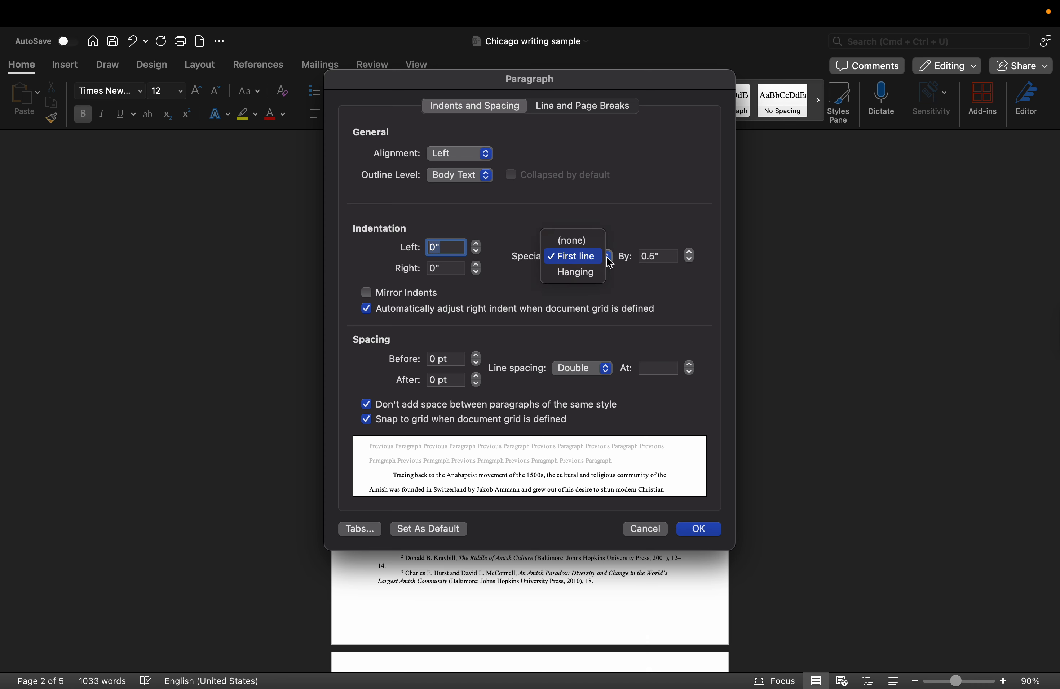
pyautogui.click(588, 244)
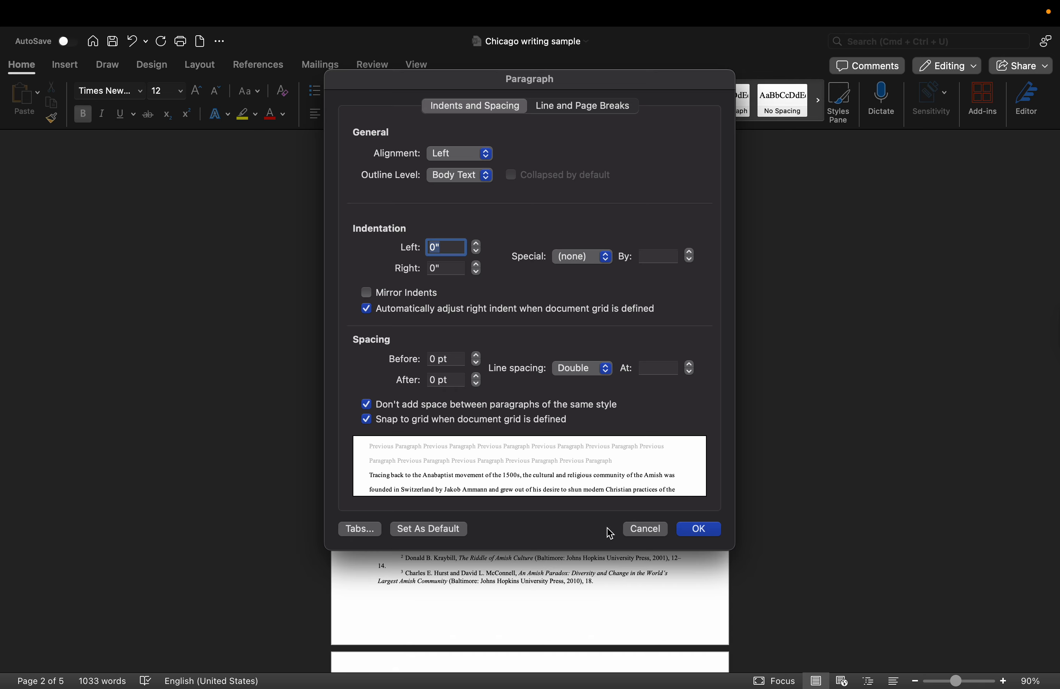
pyautogui.click(700, 529)
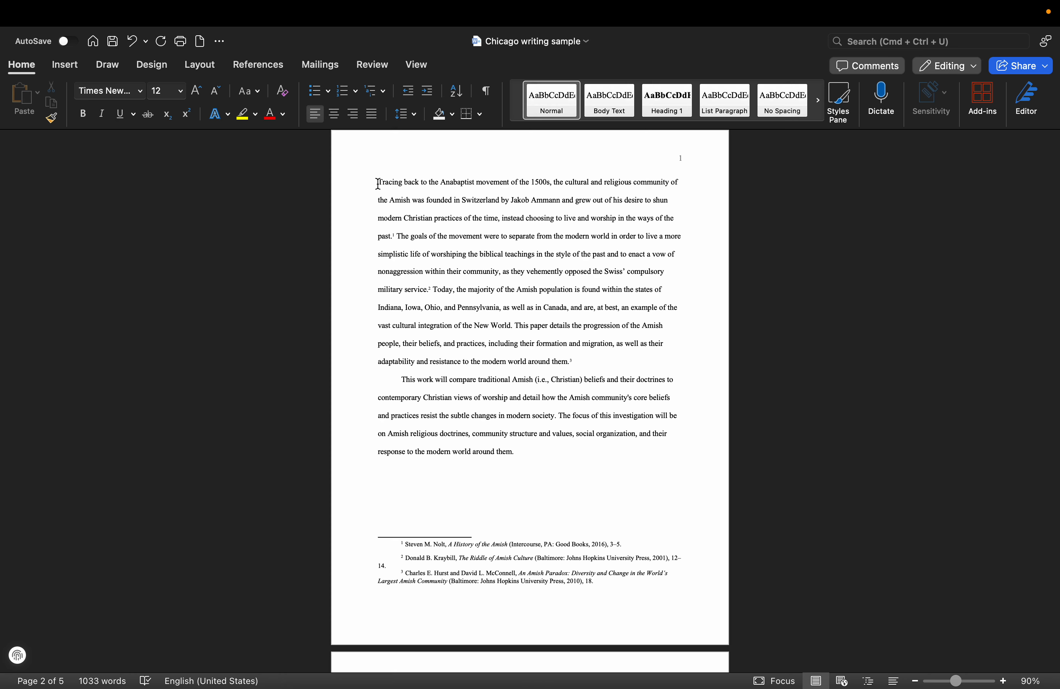
pyautogui.press('Tab')
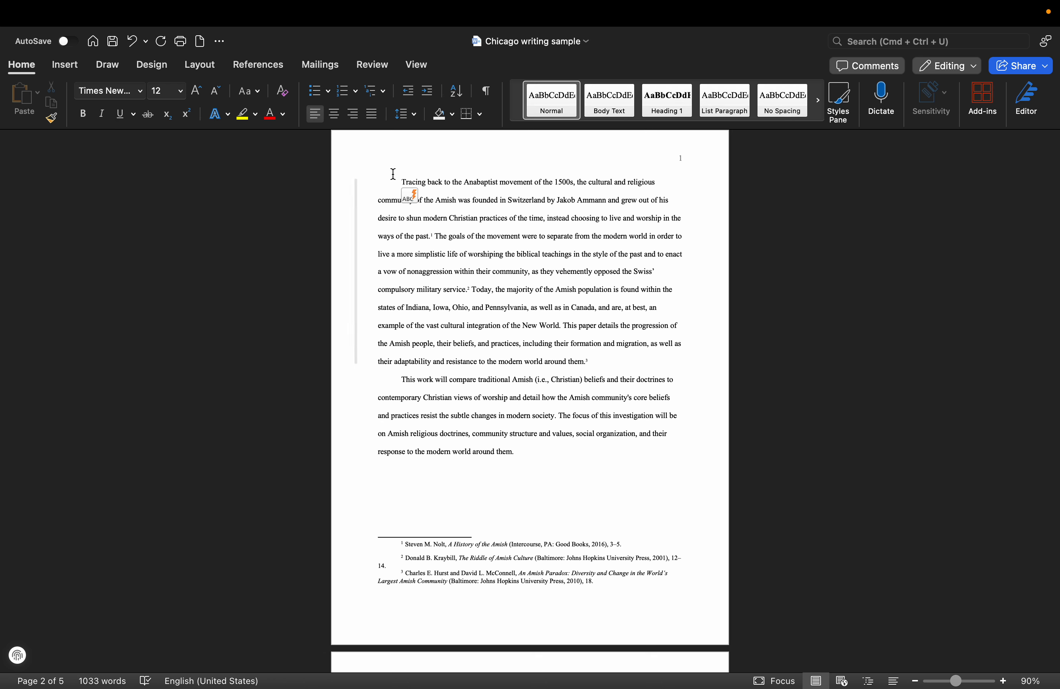
pyautogui.click(402, 182)
# - Add an empty line after the first paragraph and remove it again
pyautogui.click(597, 359)
pyautogui.press('Return')
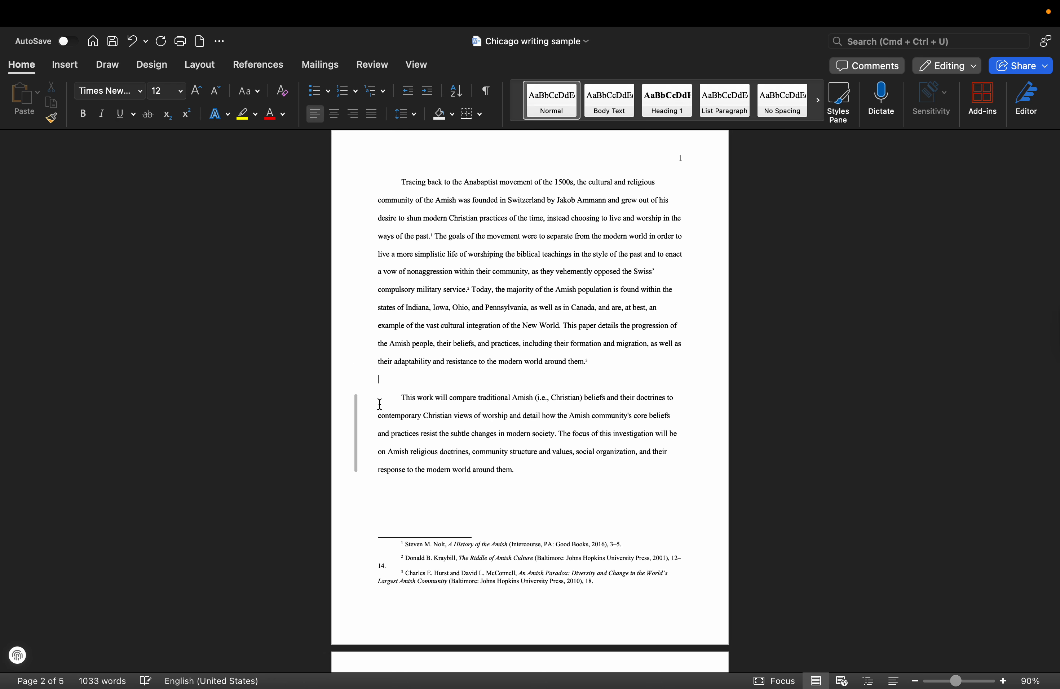
pyautogui.press('BackSpace')
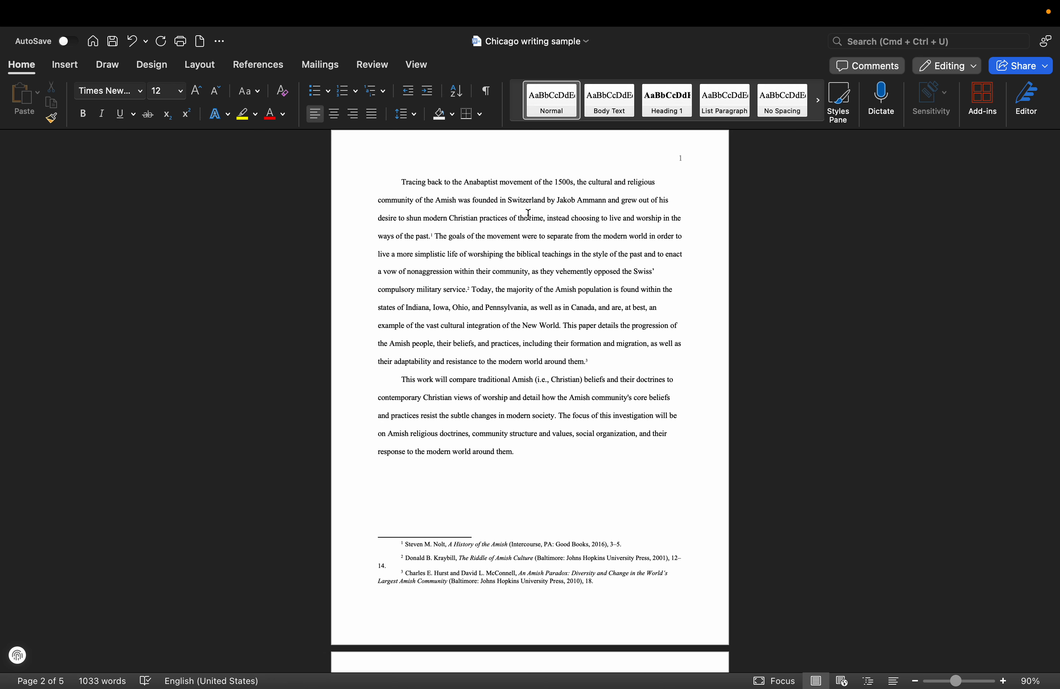
# - Check the indentation and line spacing settings of the first paragraph and close them
pyautogui.rightClick(528, 215)
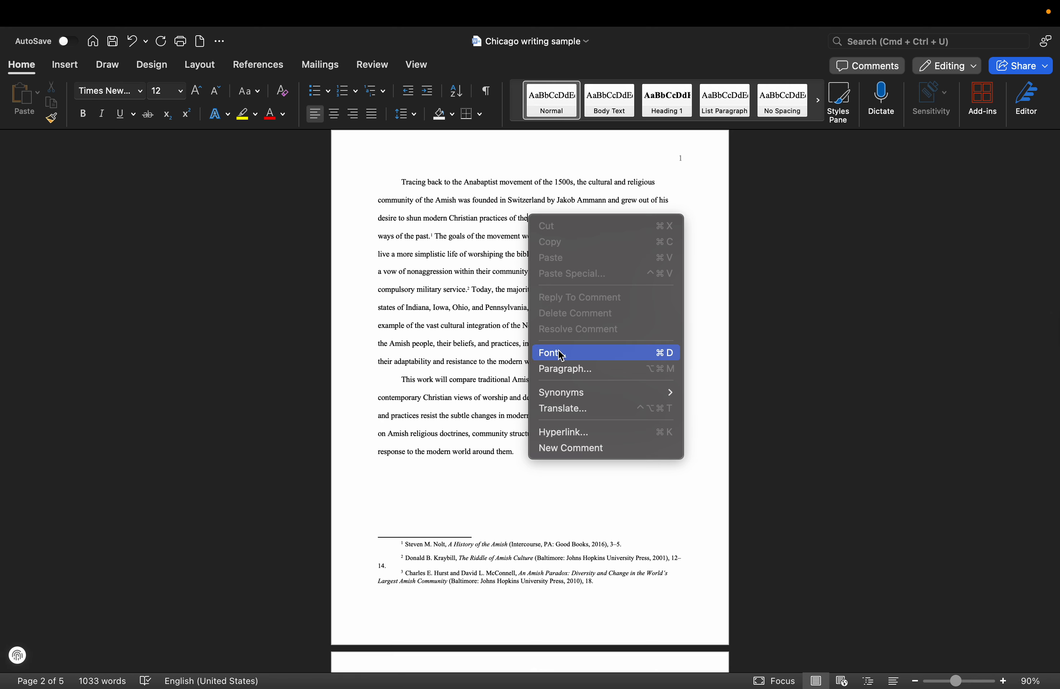
pyautogui.click(554, 369)
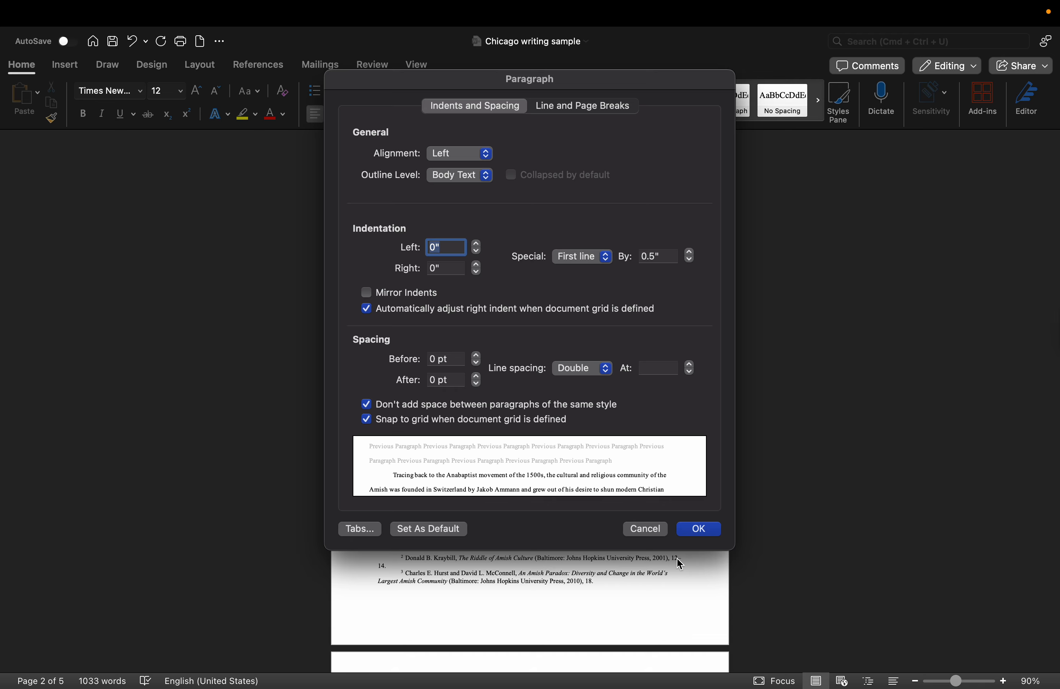
pyautogui.click(693, 532)
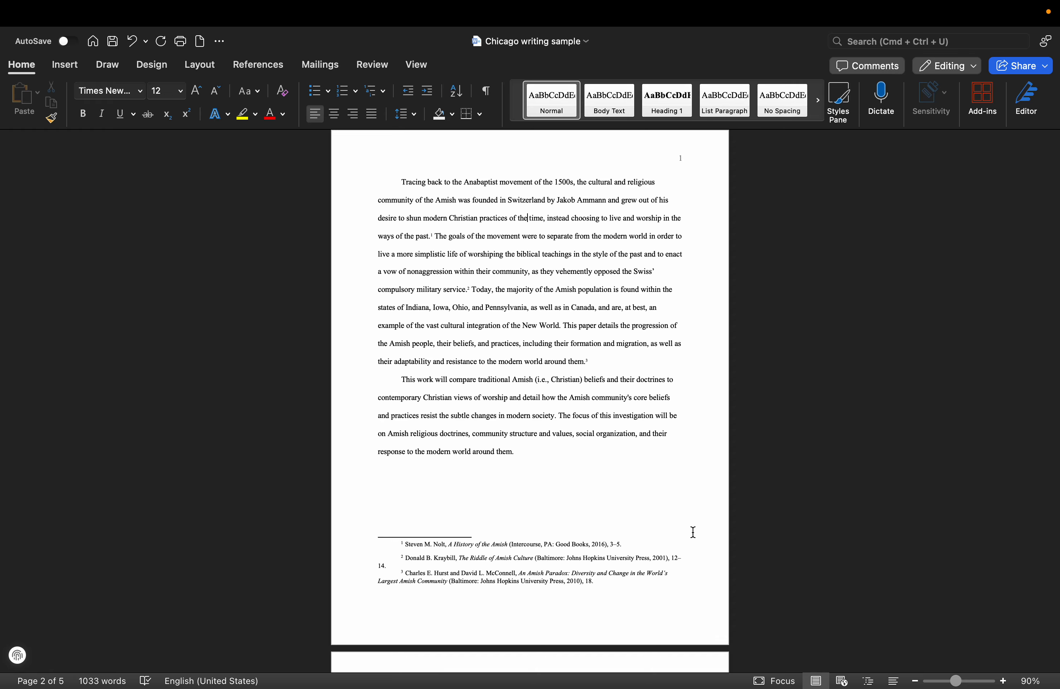
# - Enlarge the page and examine the superscript references in the first paragraph and the matching footnotes at the page's foot
pyautogui.scroll(3, 673, 491)
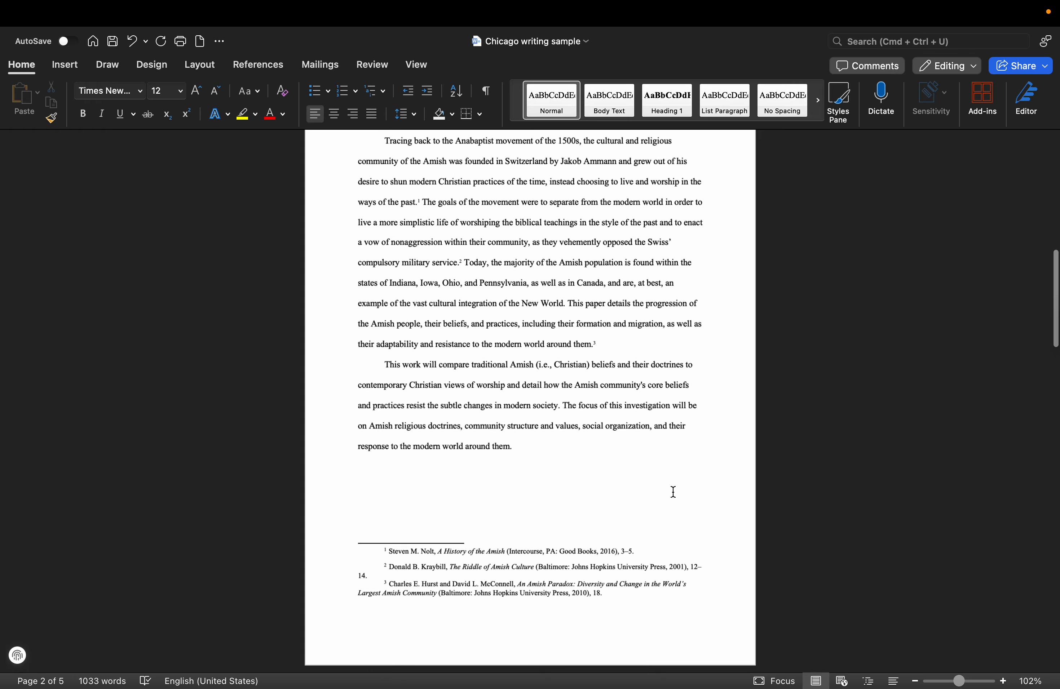
pyautogui.scroll(5, 673, 492)
pyautogui.scroll(2, 673, 491)
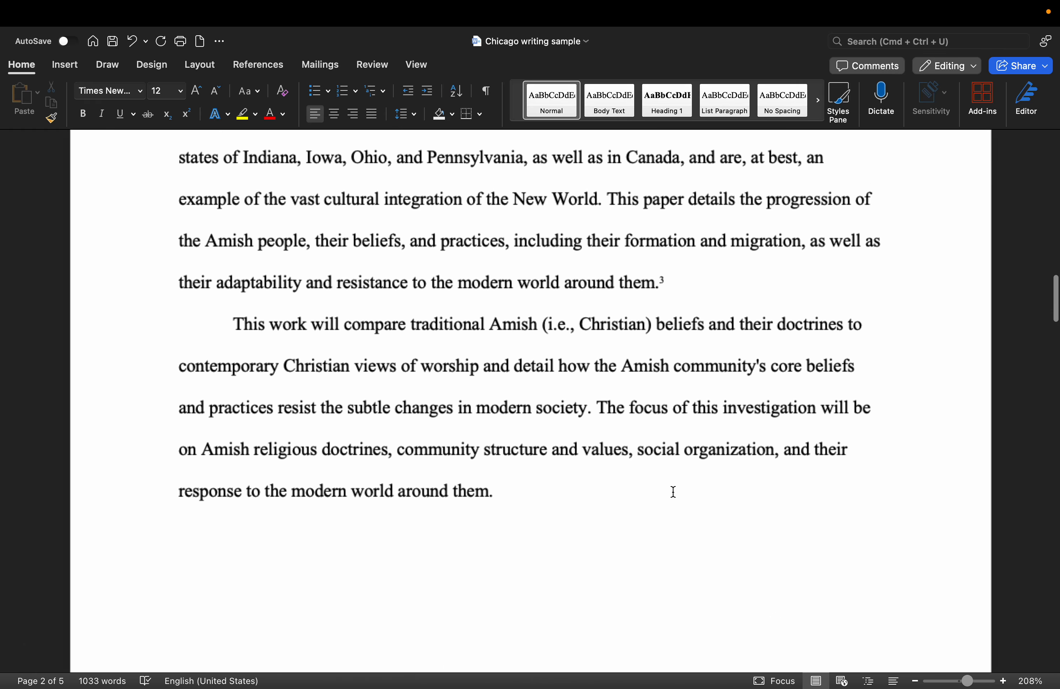
pyautogui.scroll(8, 673, 491)
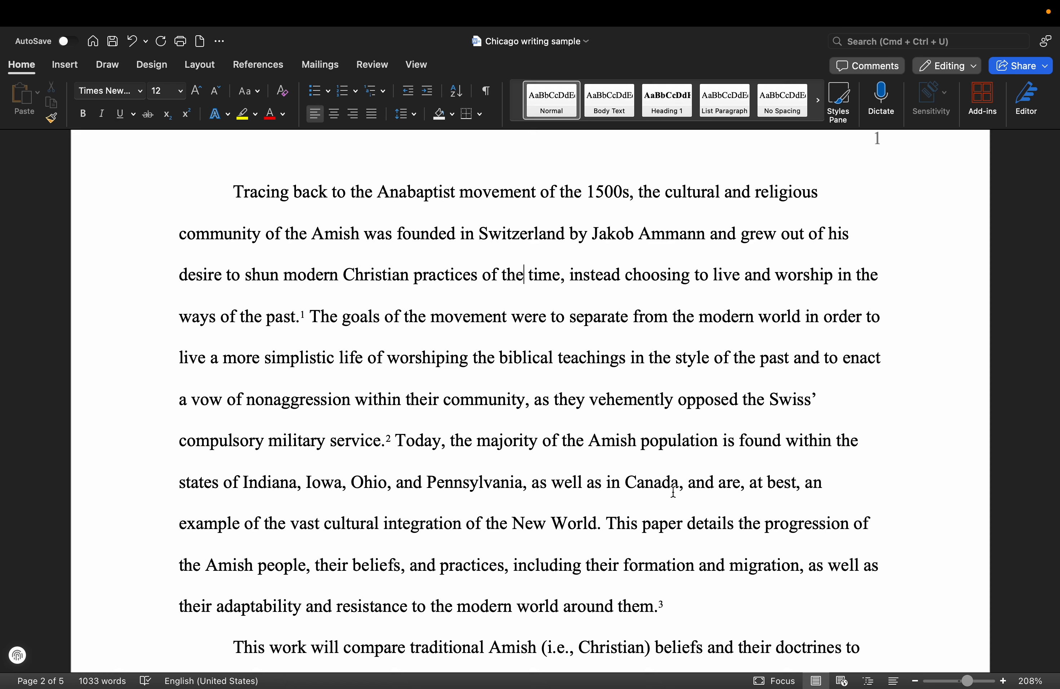
pyautogui.click(302, 315)
pyautogui.moveTo(664, 610)
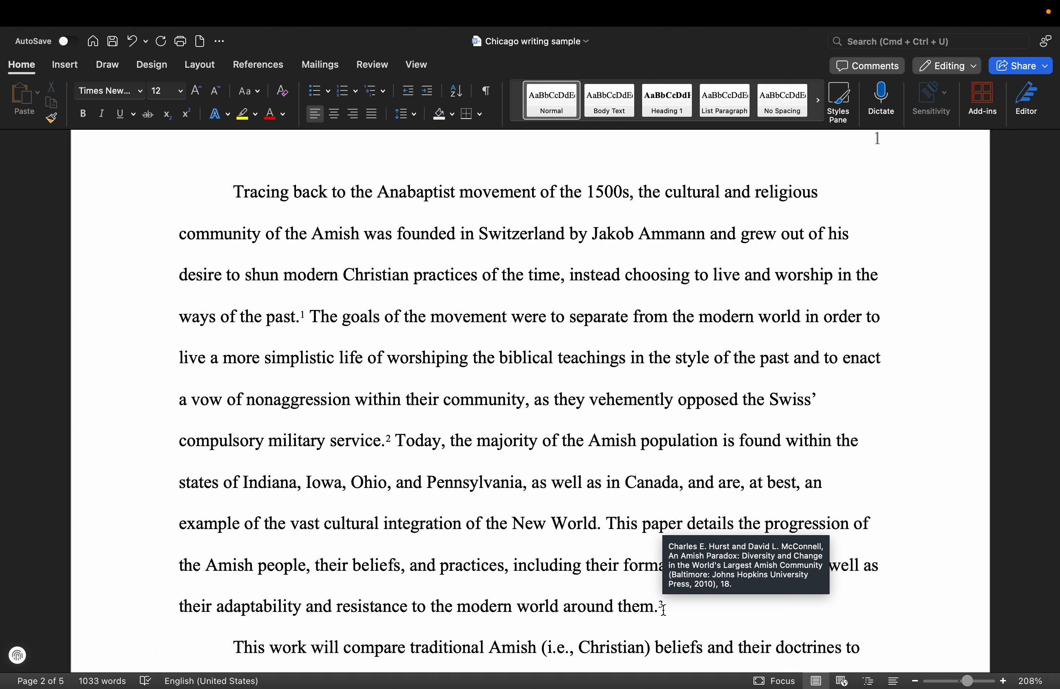
pyautogui.scroll(-2, 663, 609)
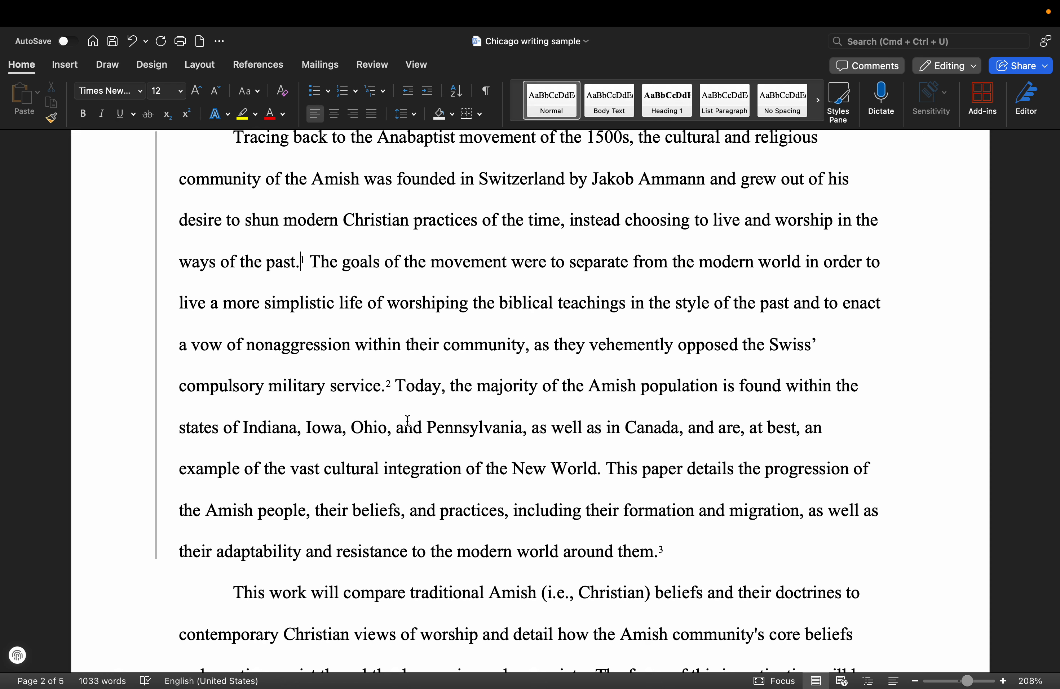
pyautogui.scroll(-5, 407, 423)
pyautogui.scroll(-8, 408, 421)
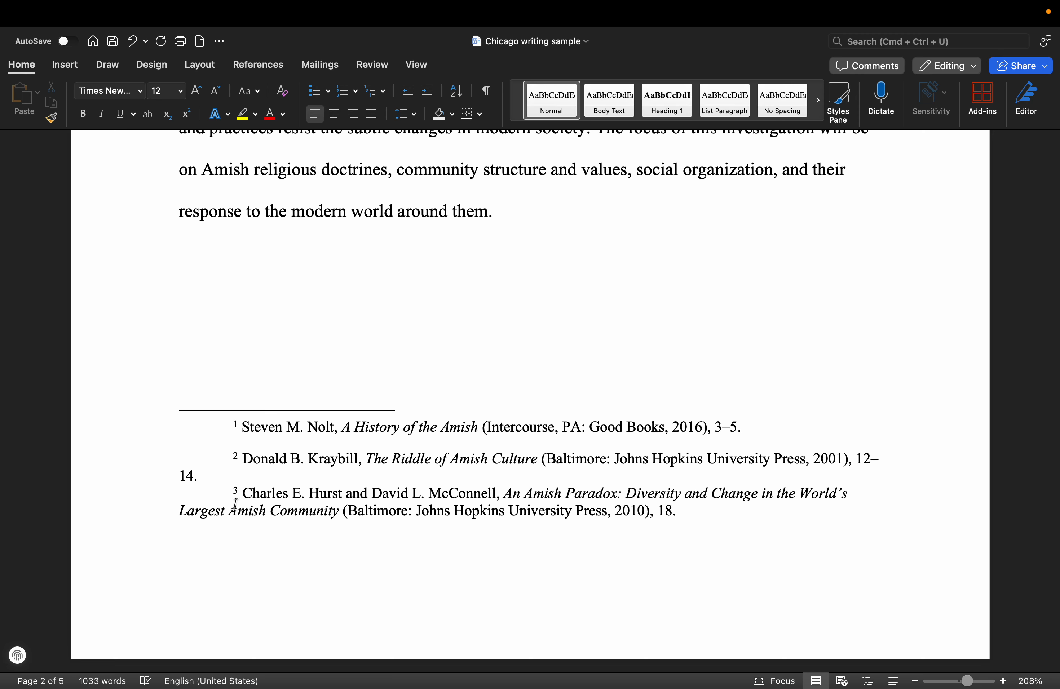
# - Enter a plain 1 near the first footnote reference in the opening paragraph and remove it again
pyautogui.scroll(15, 235, 504)
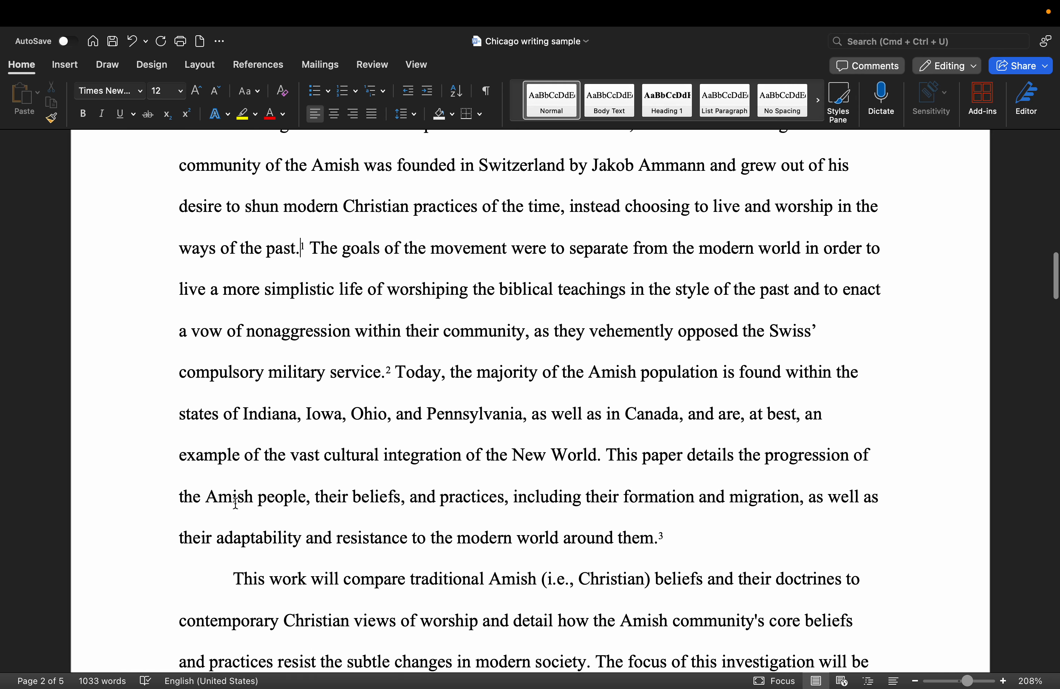
pyautogui.scroll(2, 236, 504)
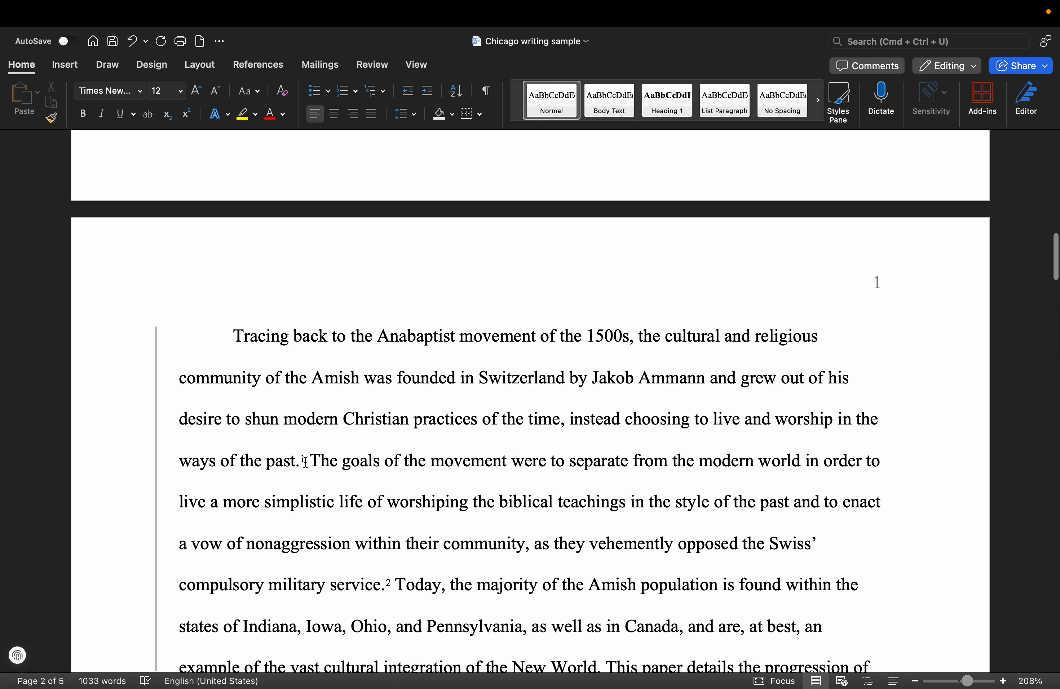
pyautogui.click(304, 459)
pyautogui.moveTo(305, 460)
pyautogui.click(317, 456)
pyautogui.write('1')
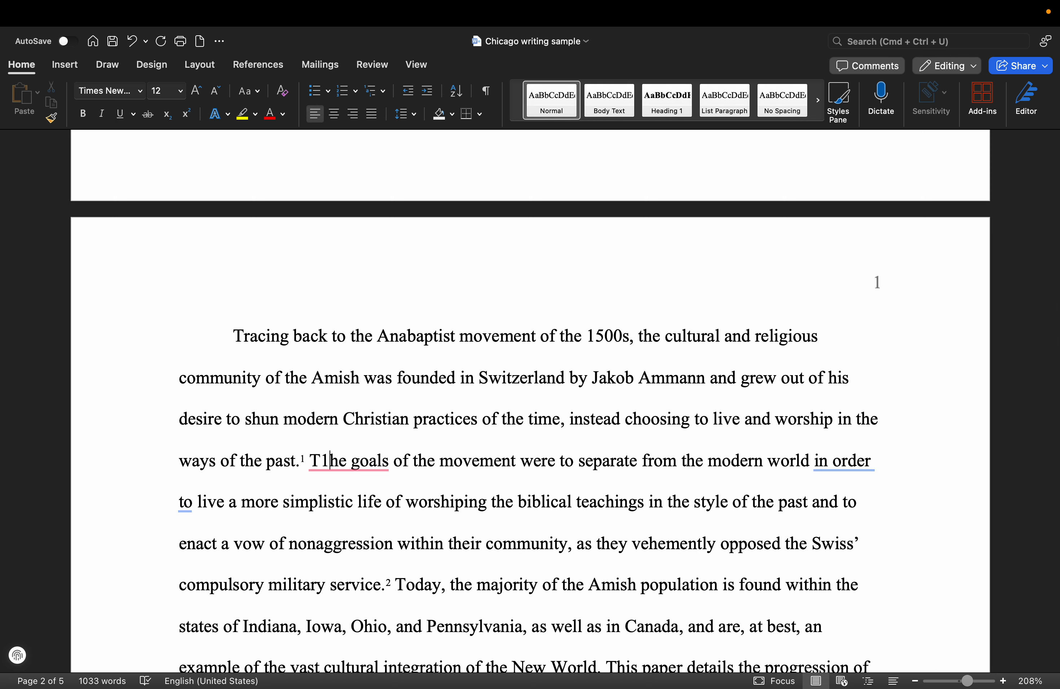
pyautogui.press('BackSpace')
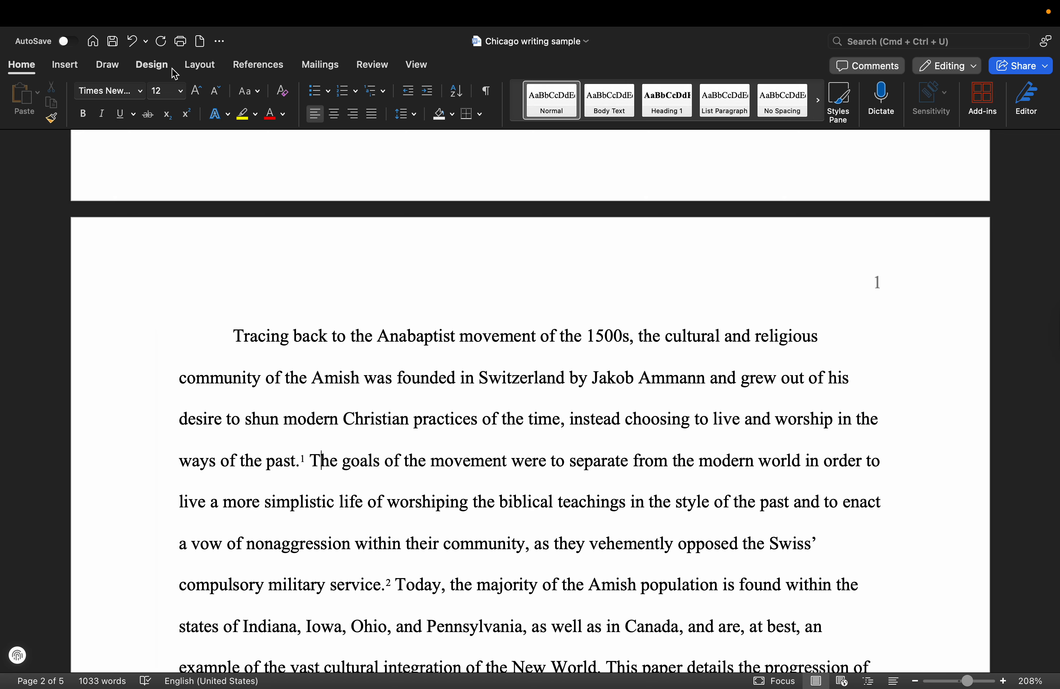
# - Insert a new footnote after "ways of the past." in the first paragraph and check the reference numbers there
pyautogui.click(270, 67)
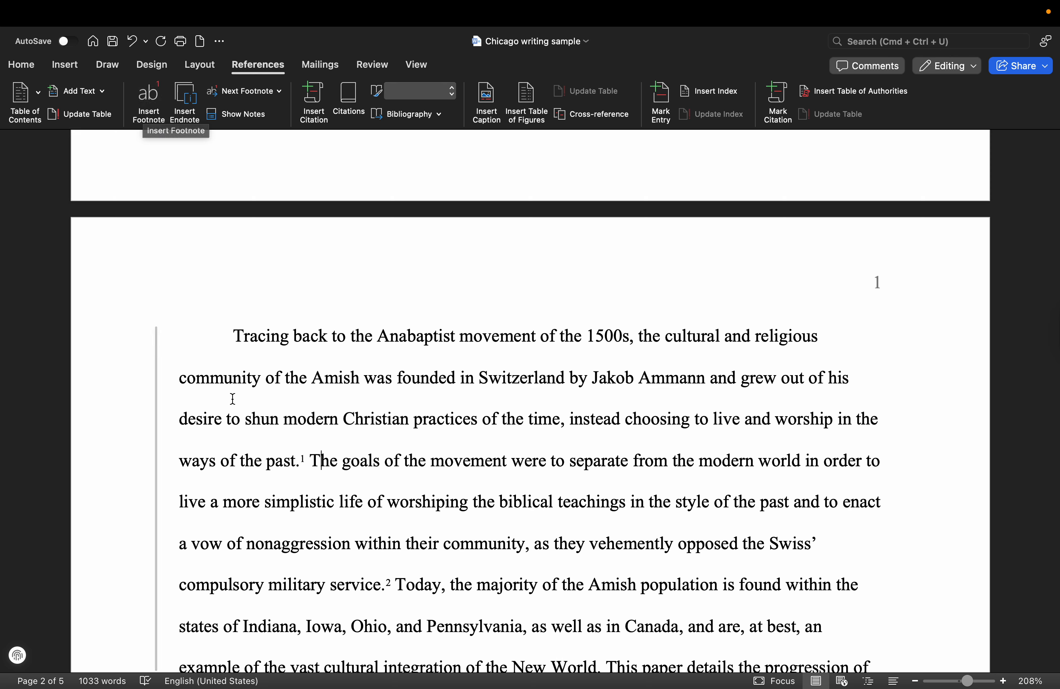
pyautogui.click(304, 459)
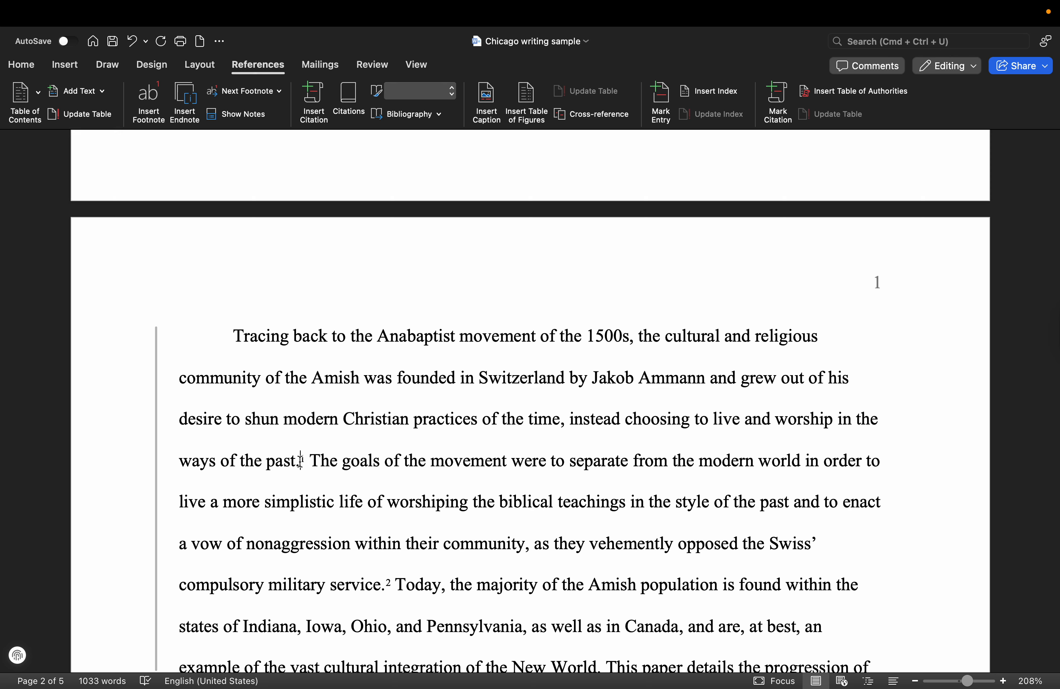
pyautogui.moveTo(300, 460)
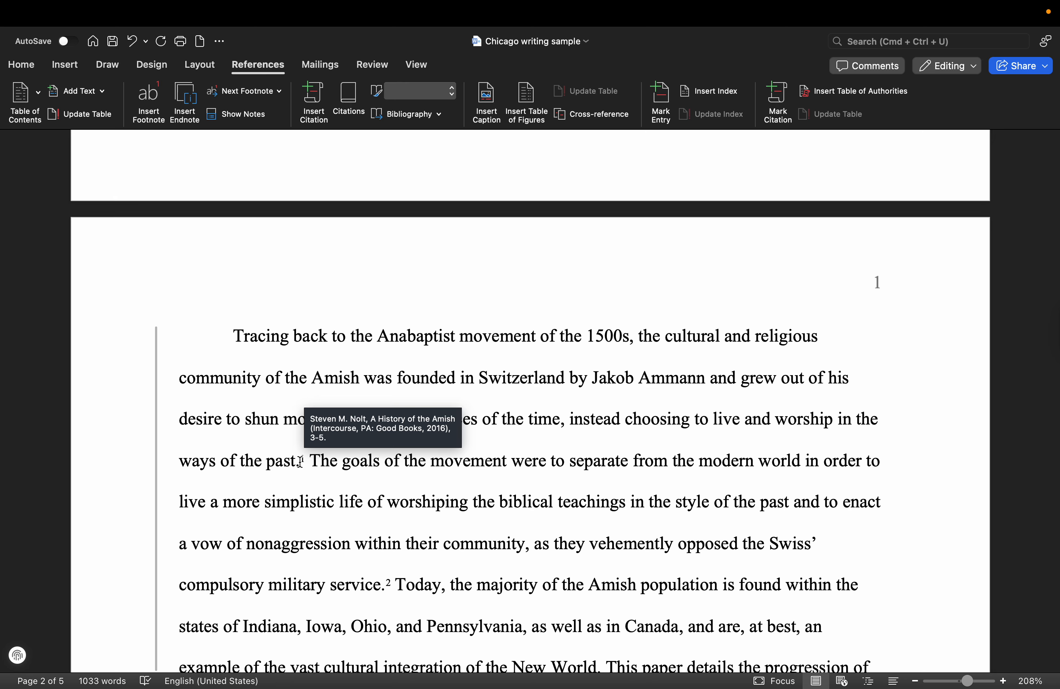
pyautogui.click(147, 112)
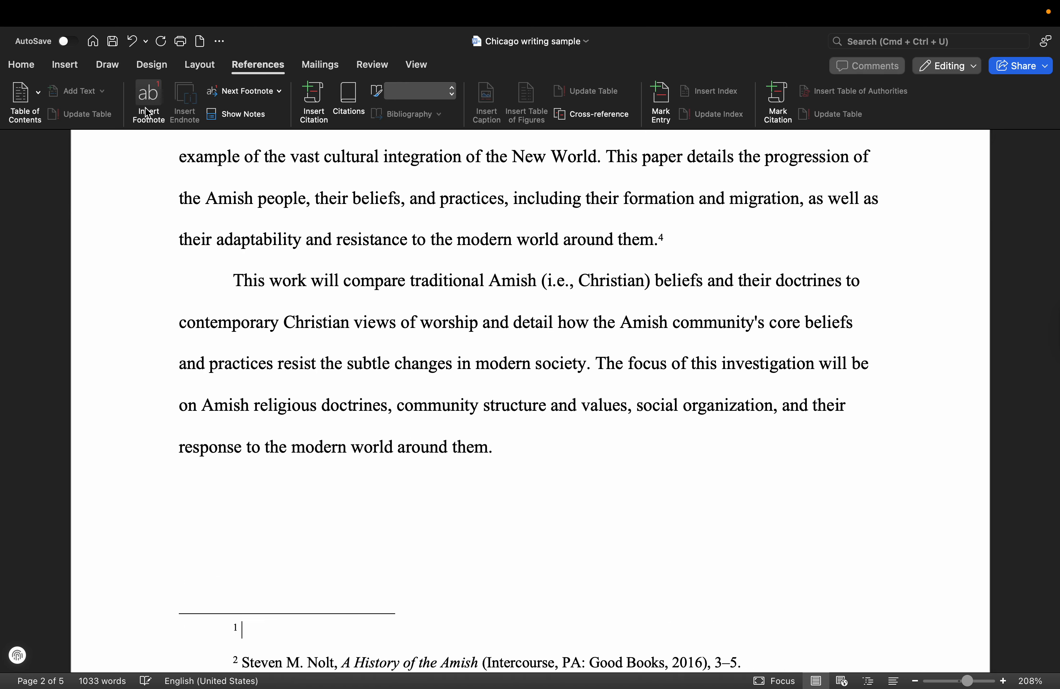
pyautogui.scroll(5, 283, 304)
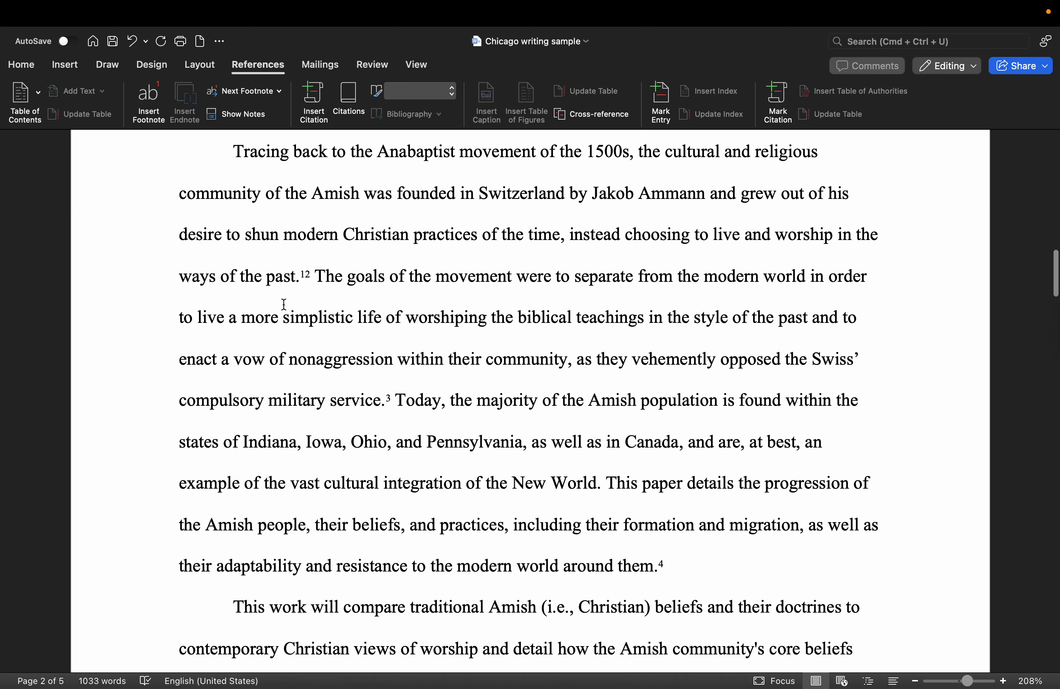
pyautogui.scroll(1, 284, 304)
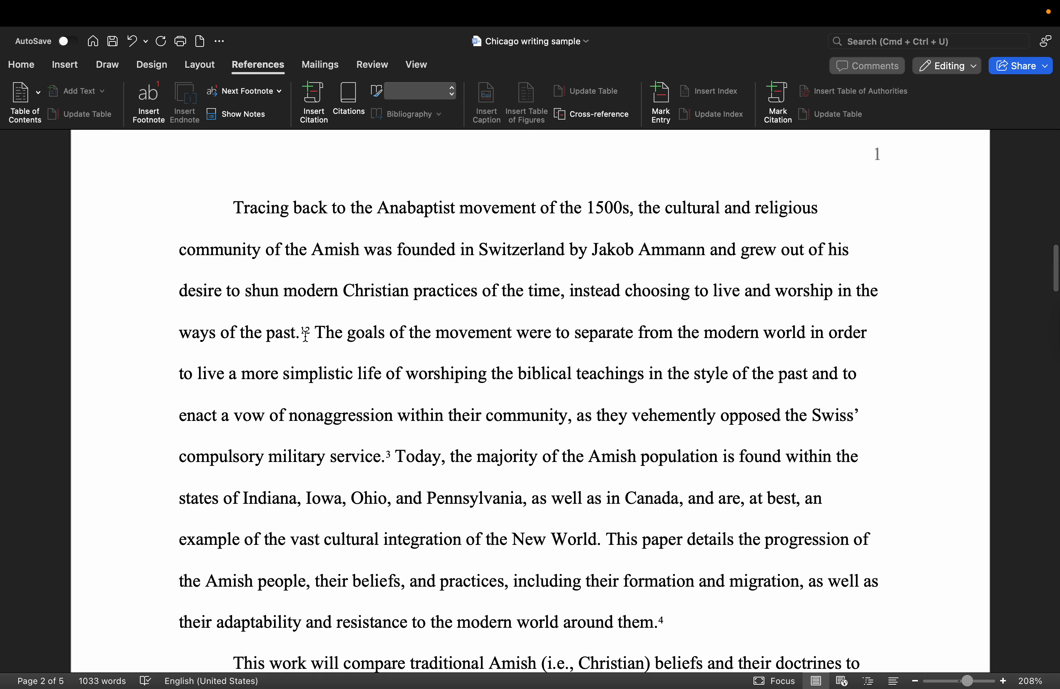
pyautogui.moveTo(306, 334)
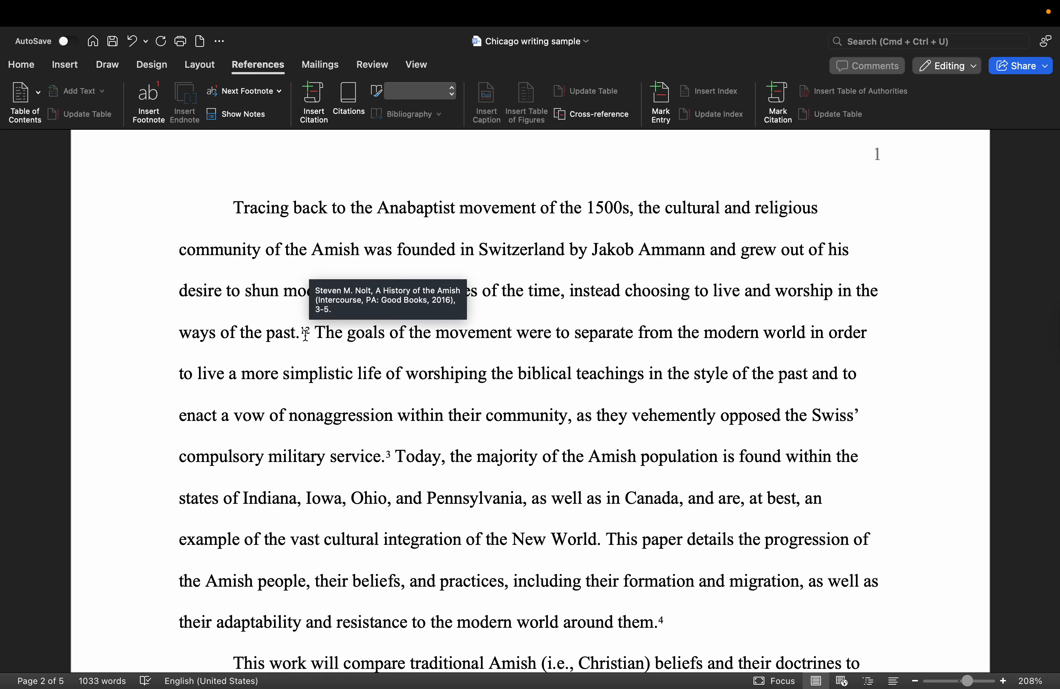
# - Compare the font size of the footnotes at the foot of the page with that of the body text
pyautogui.scroll(-7, 306, 334)
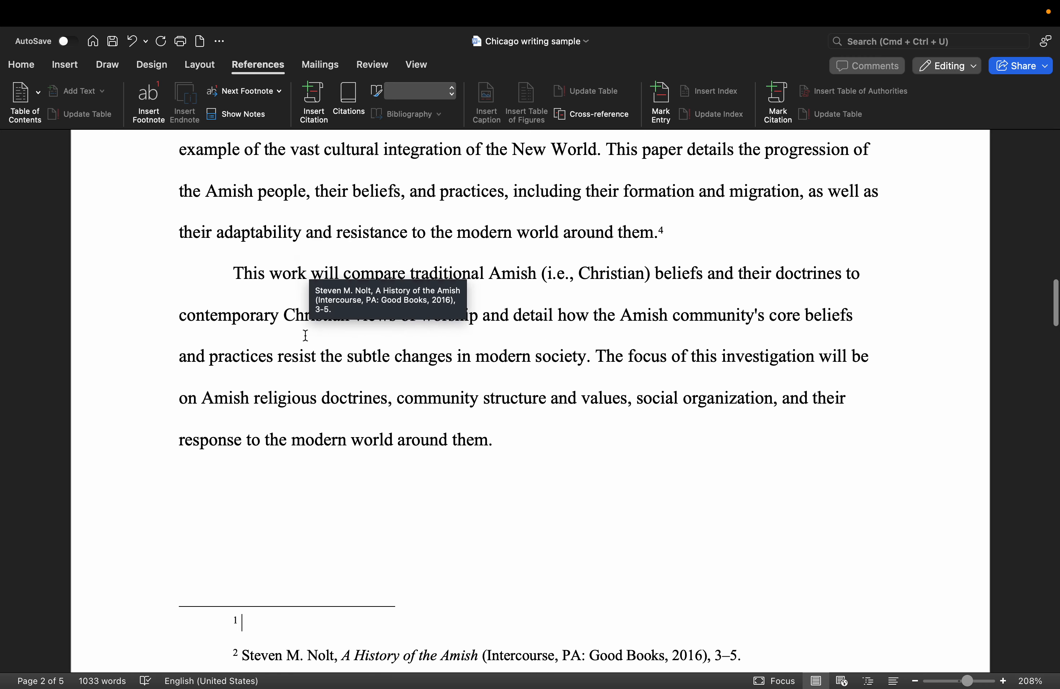
pyautogui.scroll(-5, 306, 335)
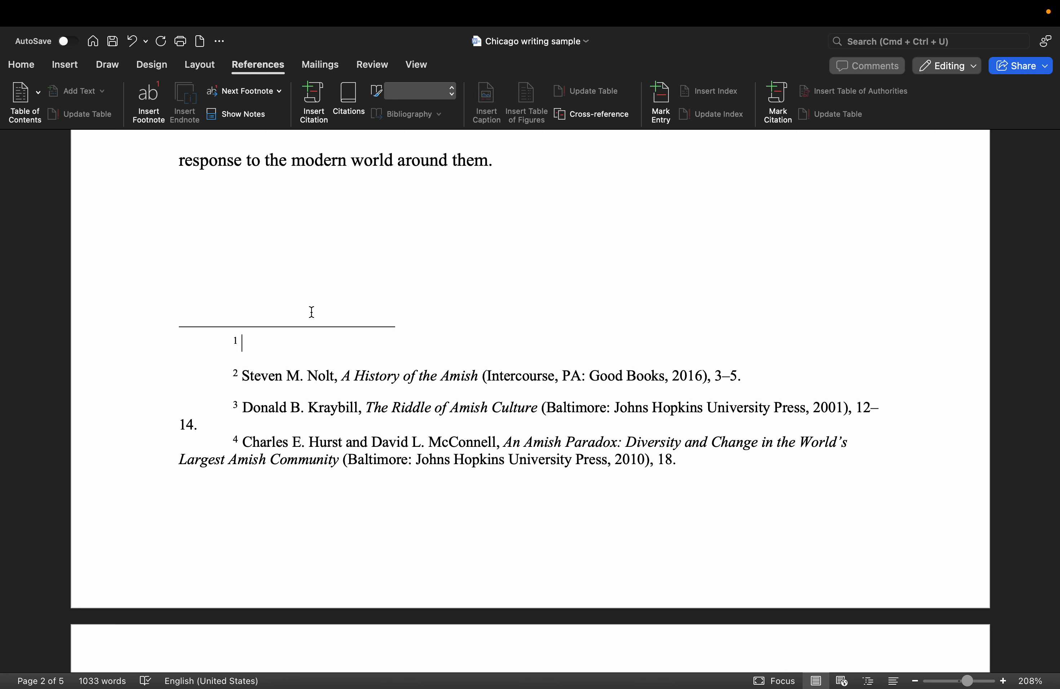
pyautogui.click(22, 66)
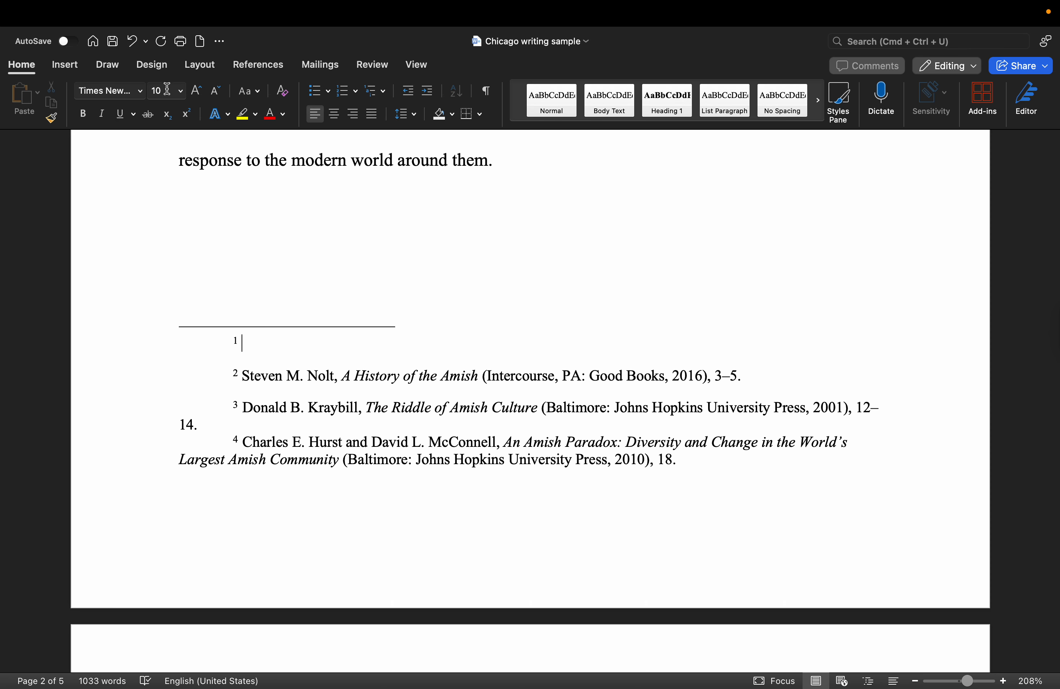
pyautogui.click(199, 164)
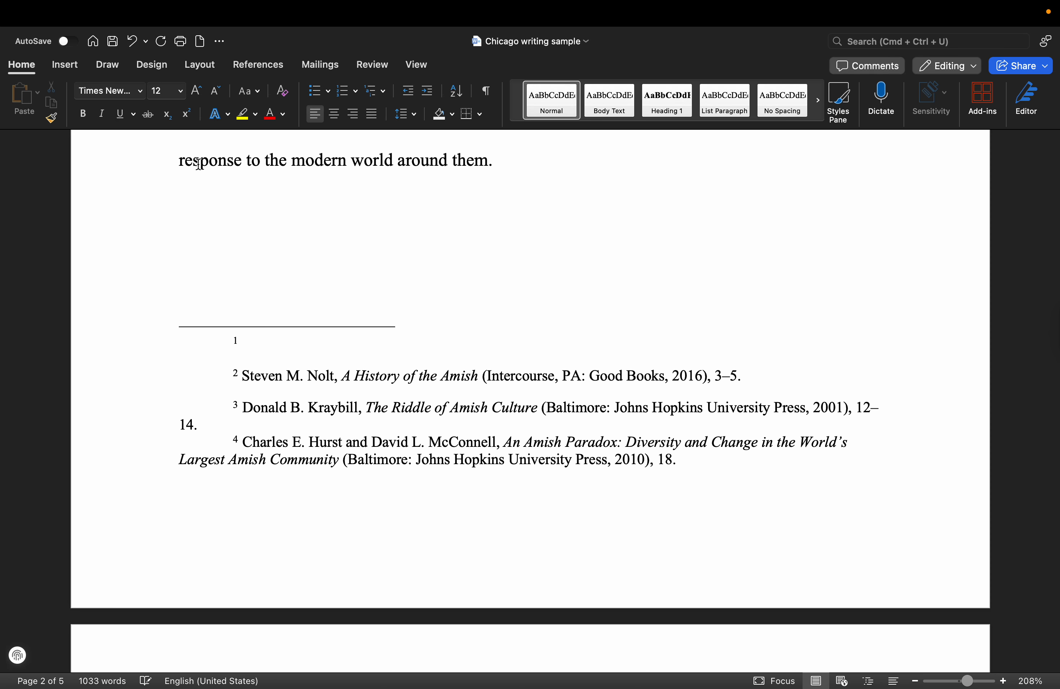
pyautogui.click(267, 378)
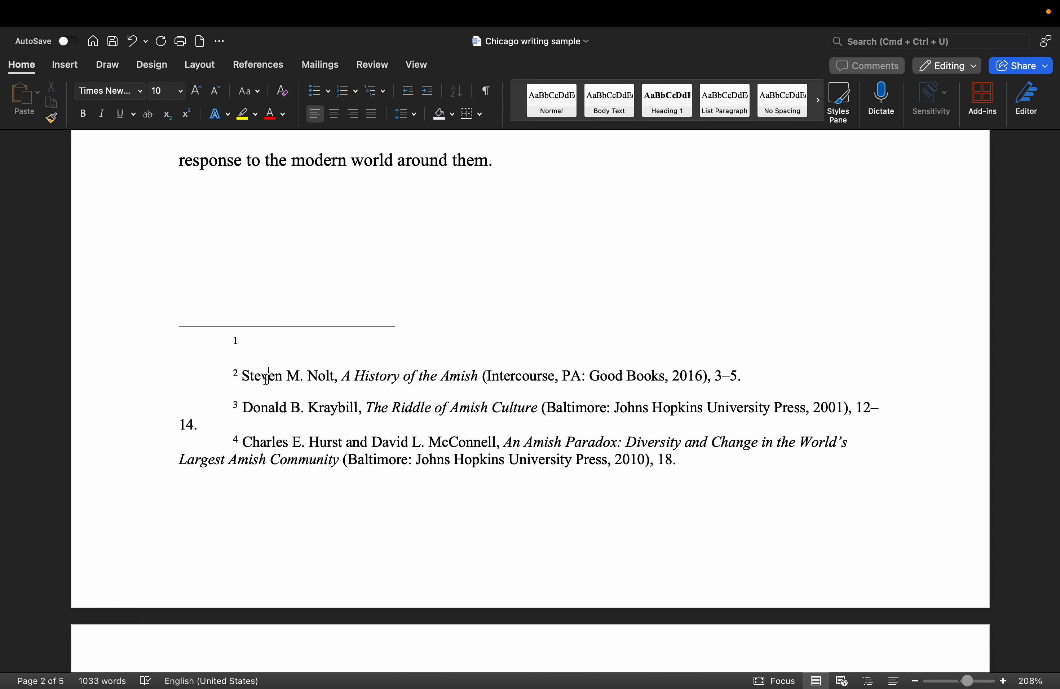
pyautogui.click(301, 221)
pyautogui.scroll(15, 301, 221)
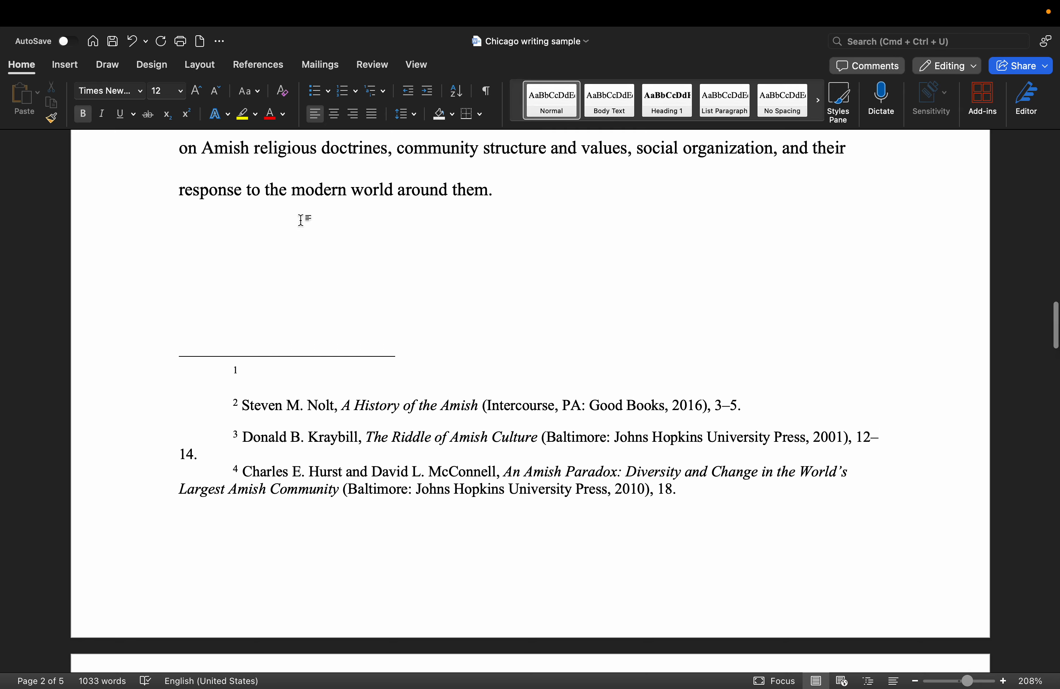
pyautogui.scroll(-2, 303, 227)
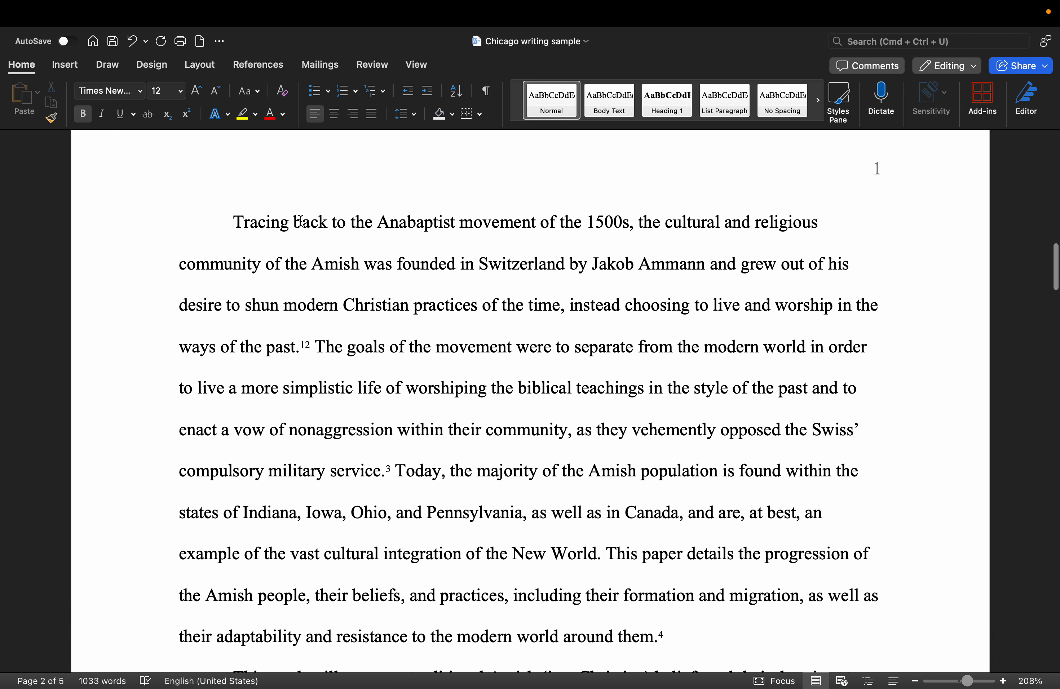
# - Delete the first of the two adjacent footnote references after "ways of the past." and check the footnotes at the page's foot
pyautogui.click(306, 342)
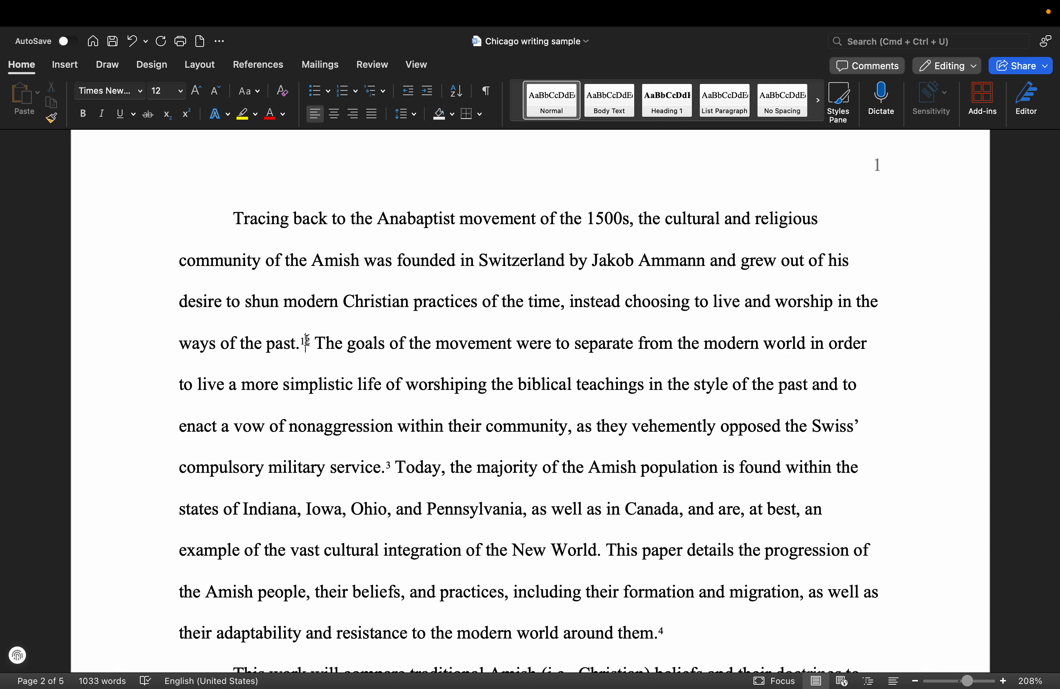
pyautogui.hotkey('shift', 'Left')
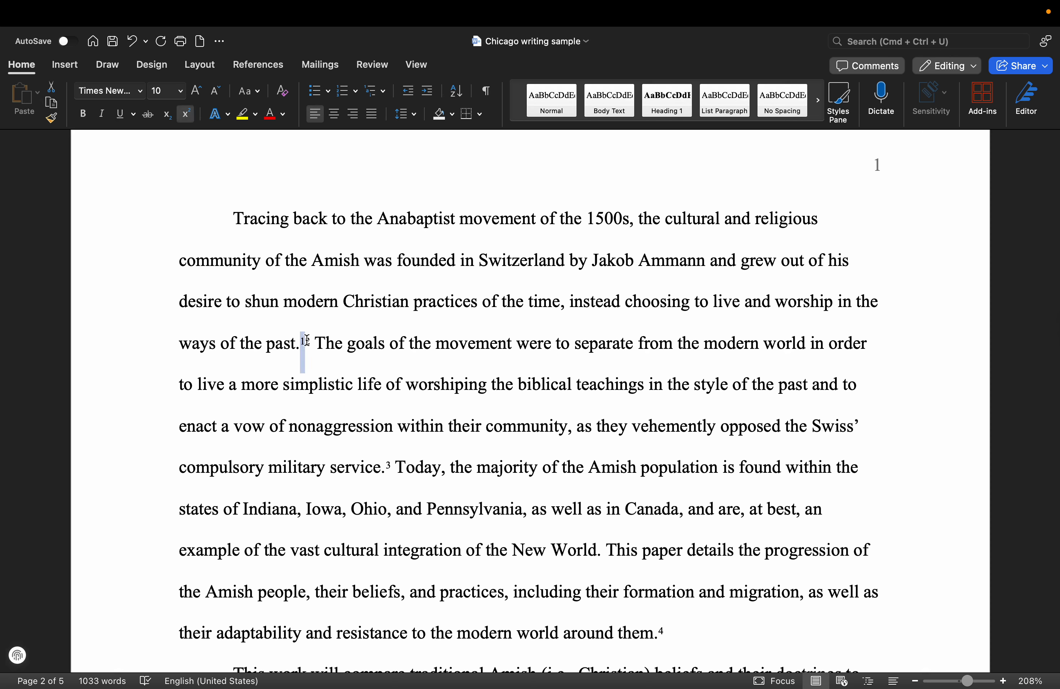
pyautogui.press('BackSpace')
pyautogui.scroll(-15, 307, 340)
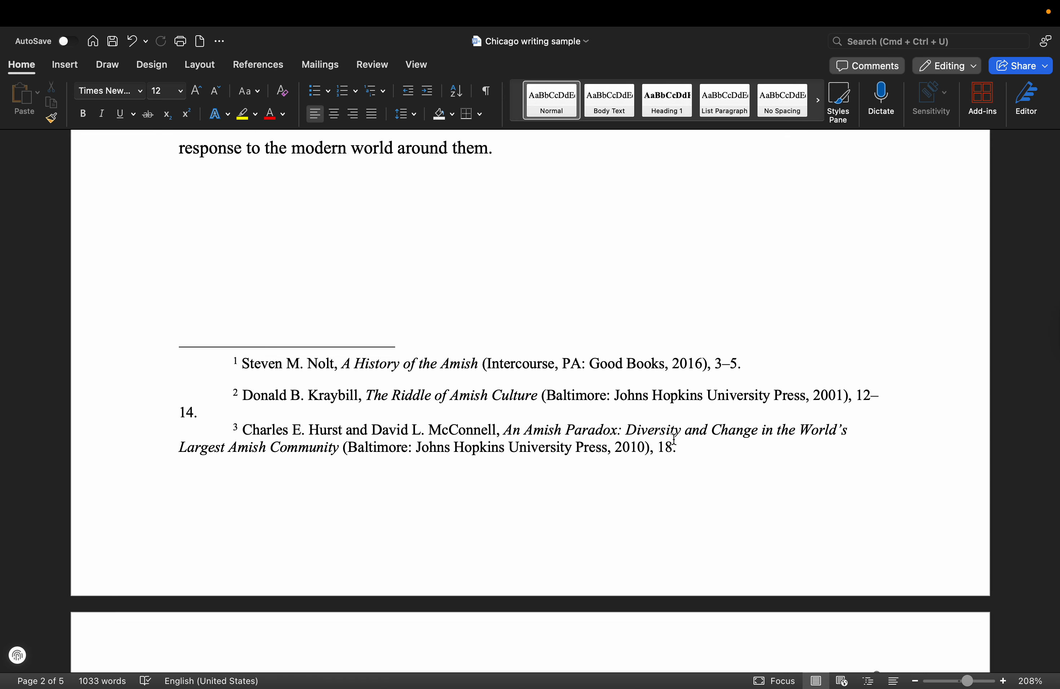
# - Review the paragraph indentation and spacing settings of the first footnote and accept them as they are
pyautogui.rightClick(258, 365)
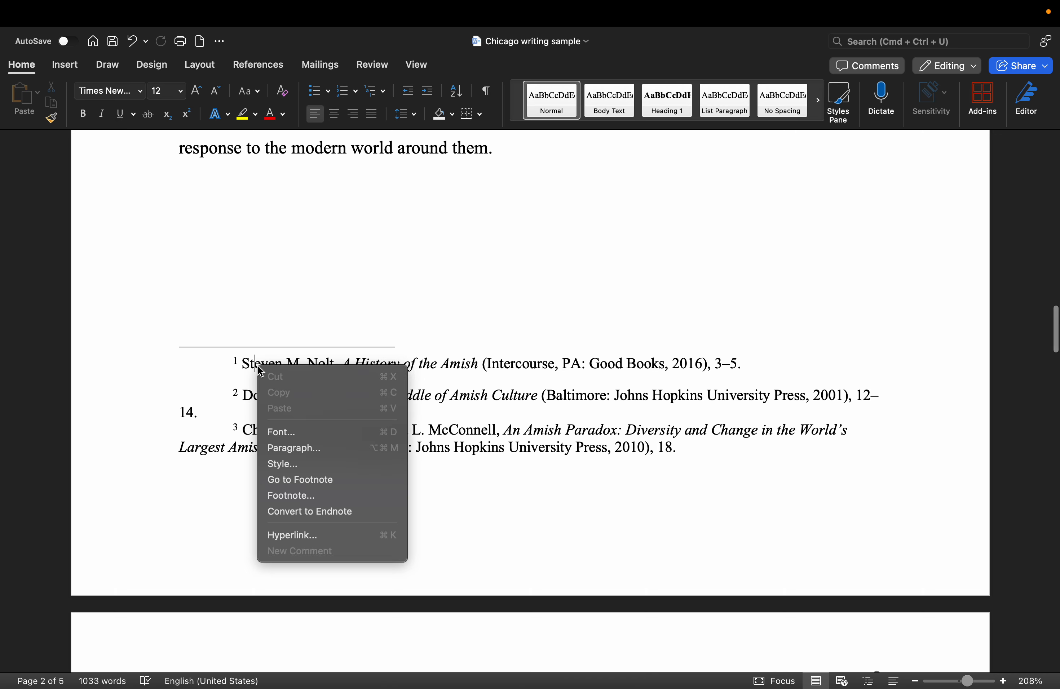
pyautogui.click(299, 448)
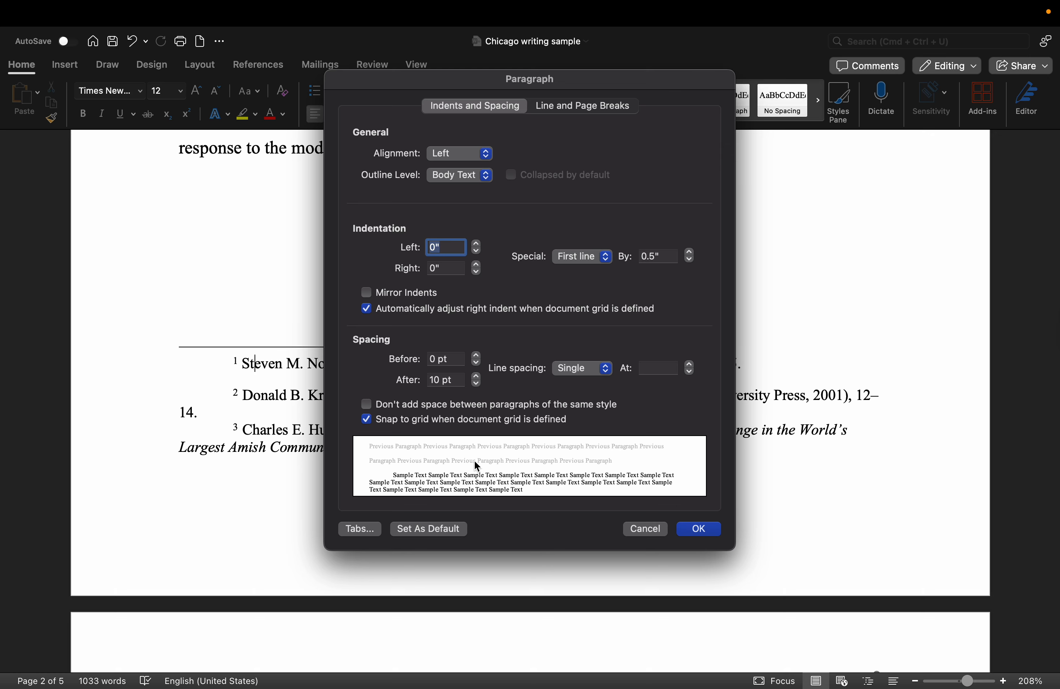
pyautogui.click(703, 530)
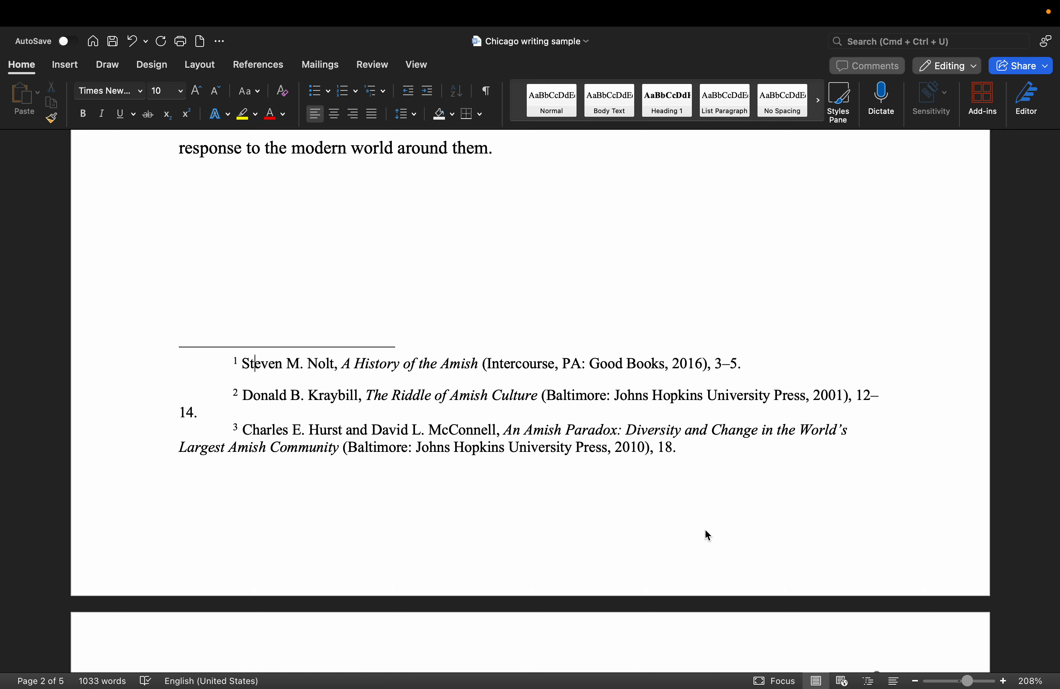
# - Look through the body text and footnotes on the remaining pages and examine the Bibliography page at the end
pyautogui.scroll(-15, 619, 513)
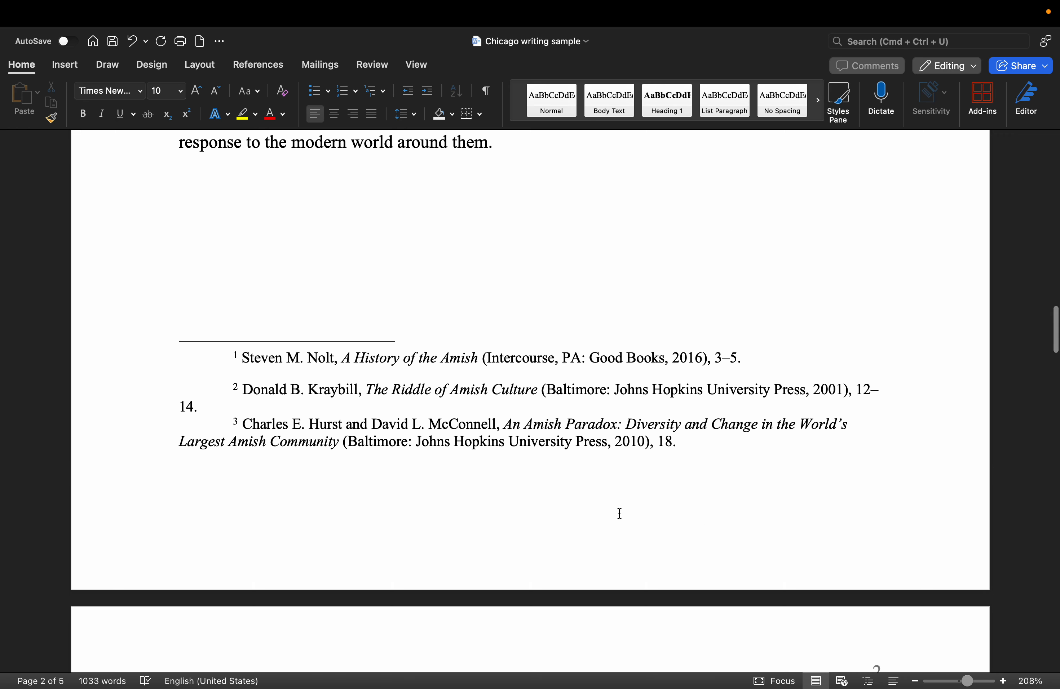
pyautogui.scroll(-20, 619, 513)
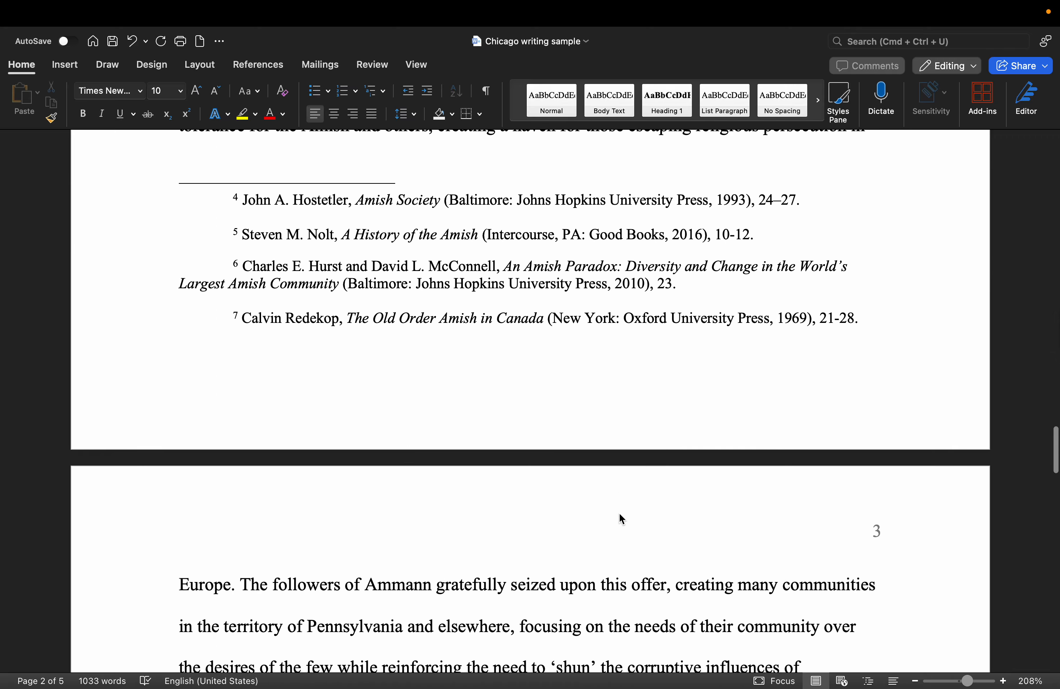
pyautogui.scroll(-20, 620, 513)
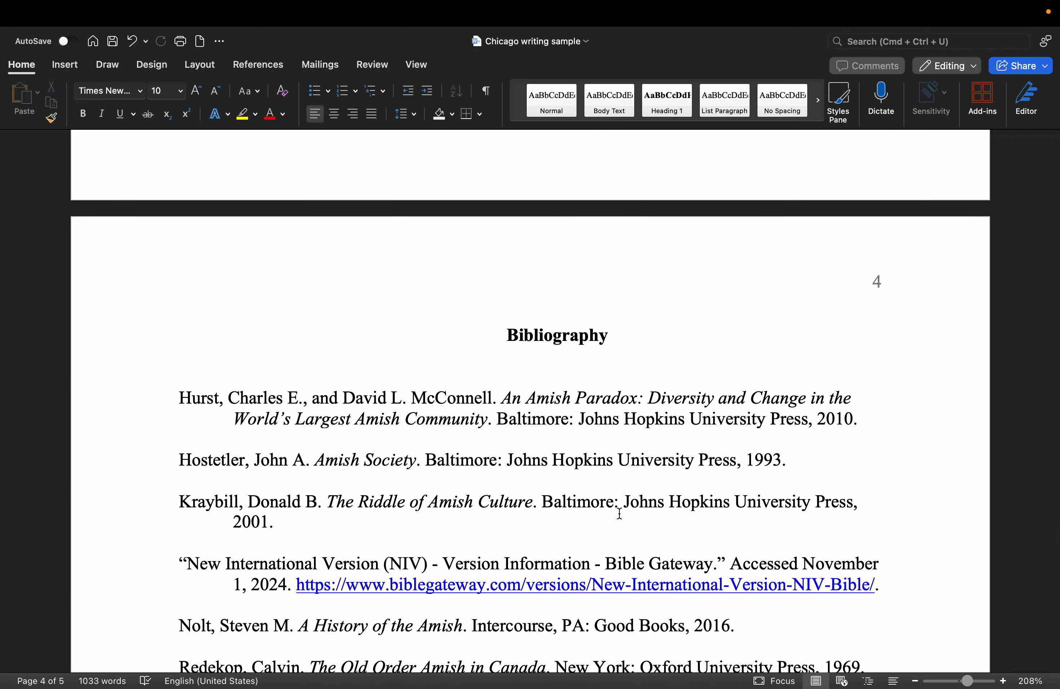
pyautogui.scroll(-5, 619, 513)
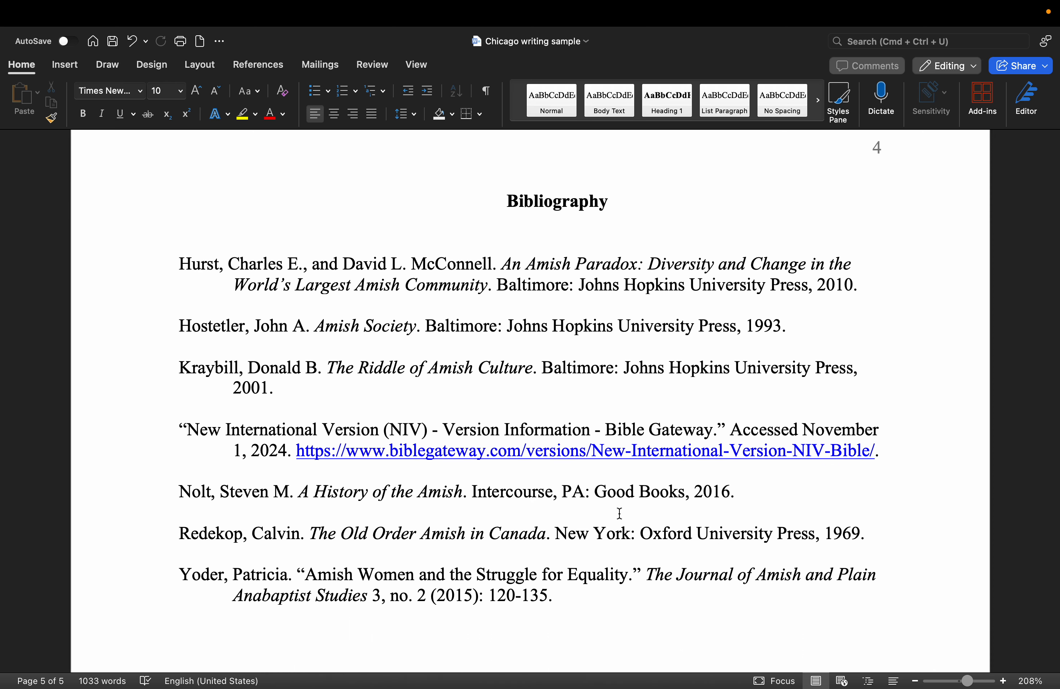
pyautogui.scroll(-6, 617, 513)
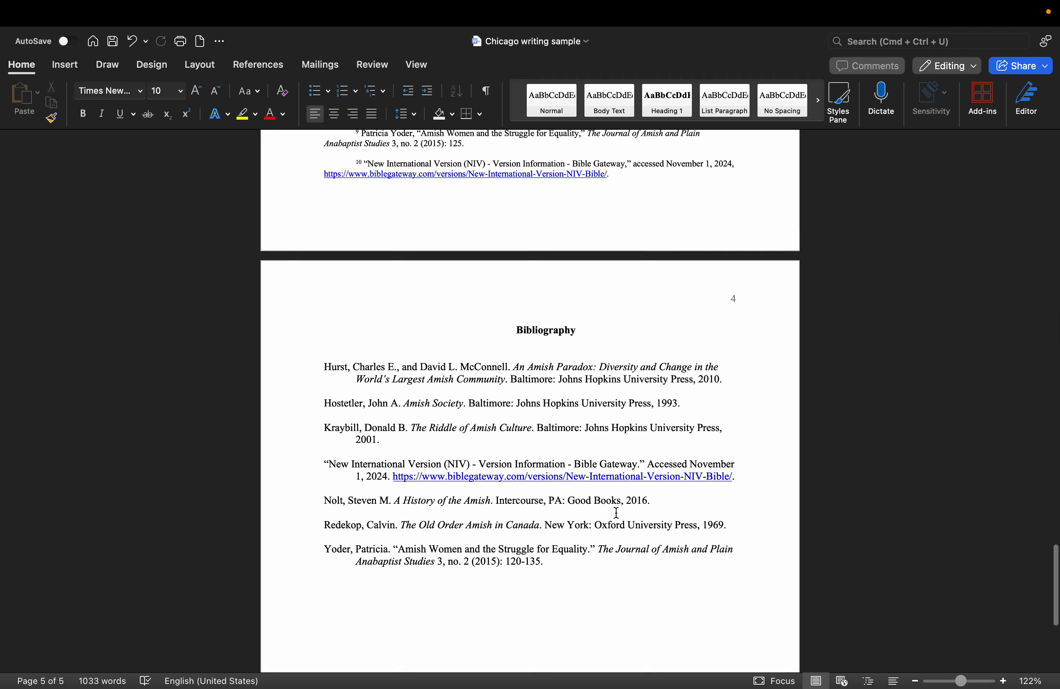
pyautogui.scroll(10, 617, 513)
pyautogui.scroll(15, 617, 512)
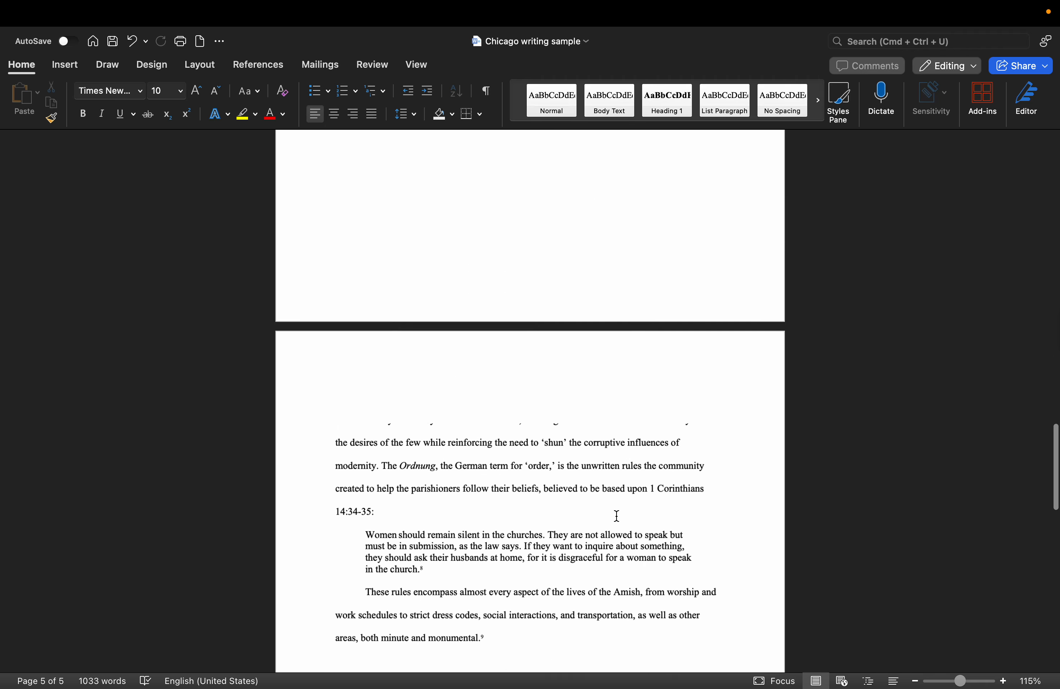
pyautogui.scroll(3, 617, 516)
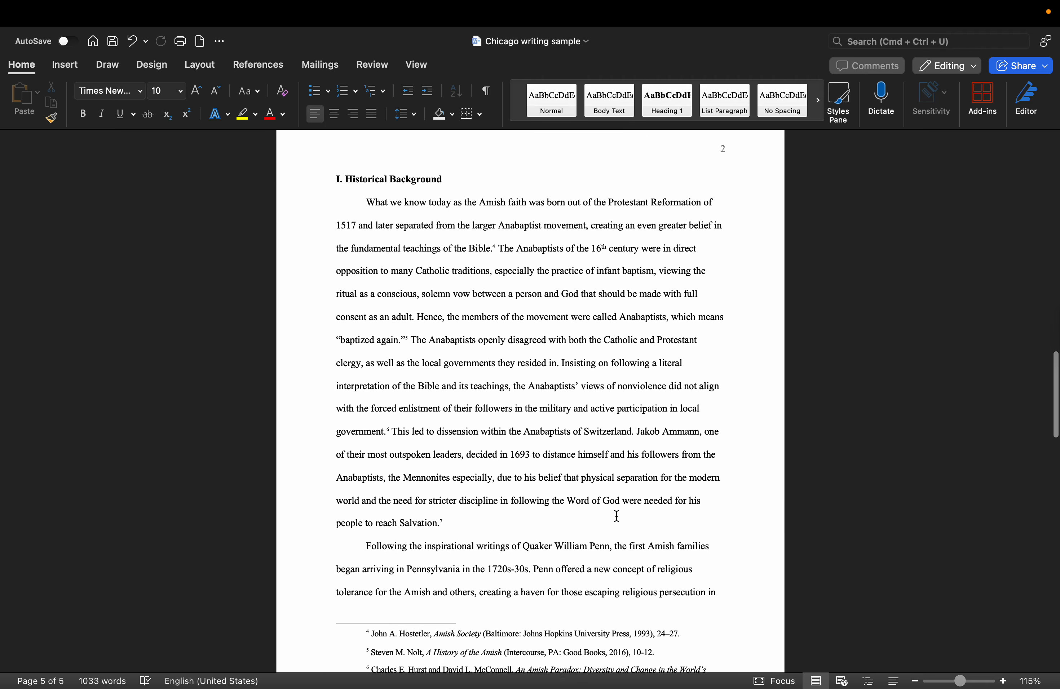
pyautogui.scroll(-10, 617, 516)
pyautogui.scroll(-10, 617, 516)
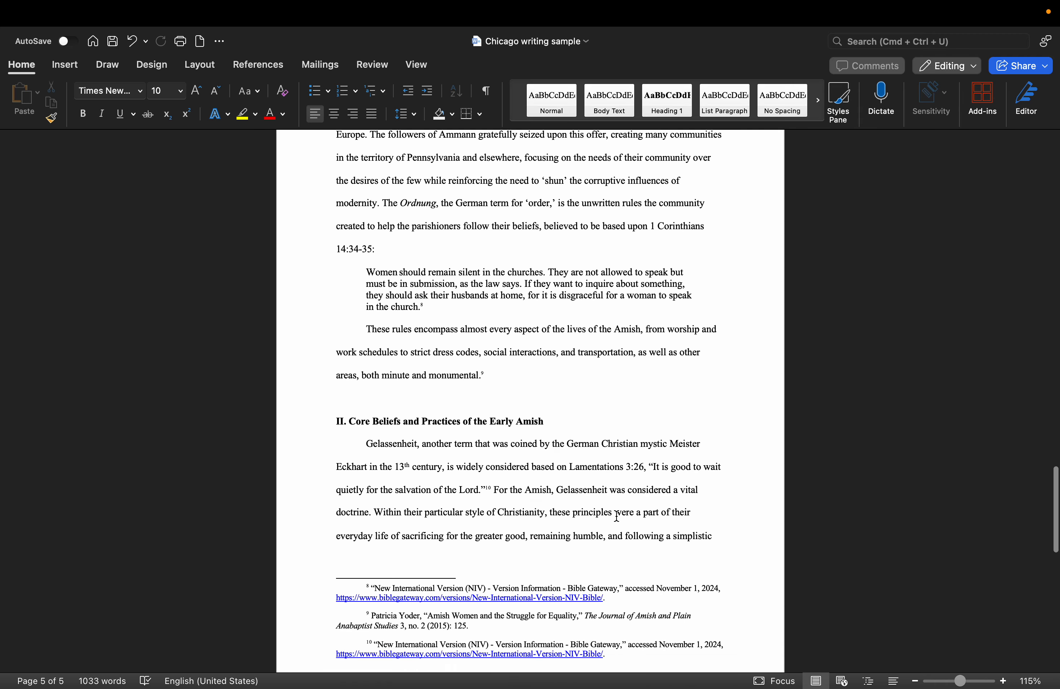
pyautogui.scroll(1, 616, 517)
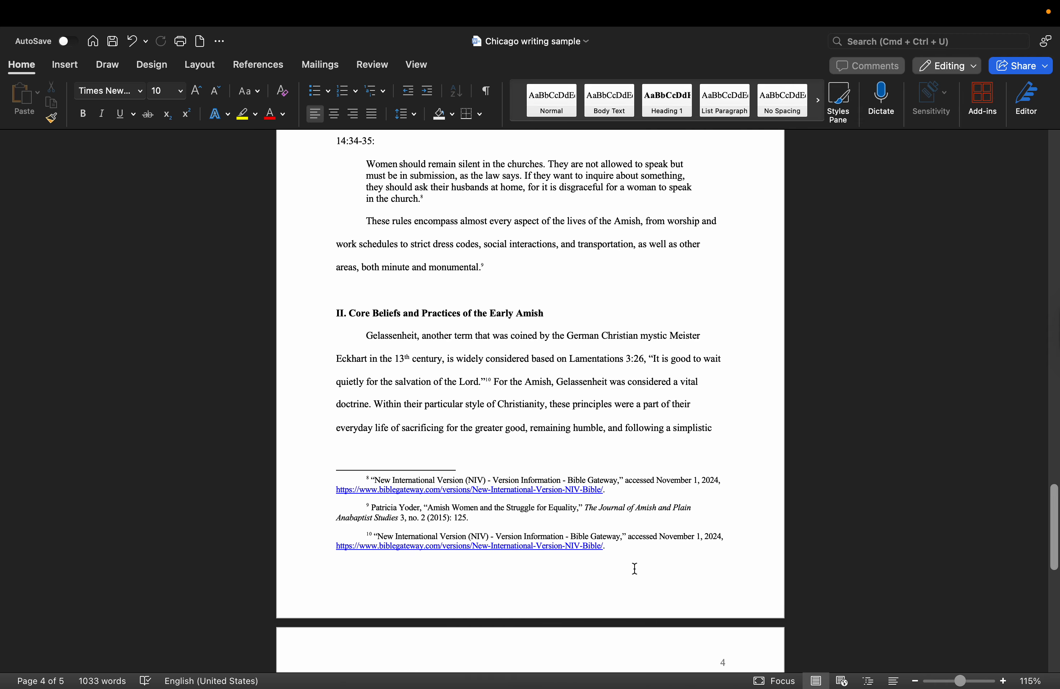
pyautogui.scroll(-2, 481, 552)
pyautogui.scroll(-10, 482, 555)
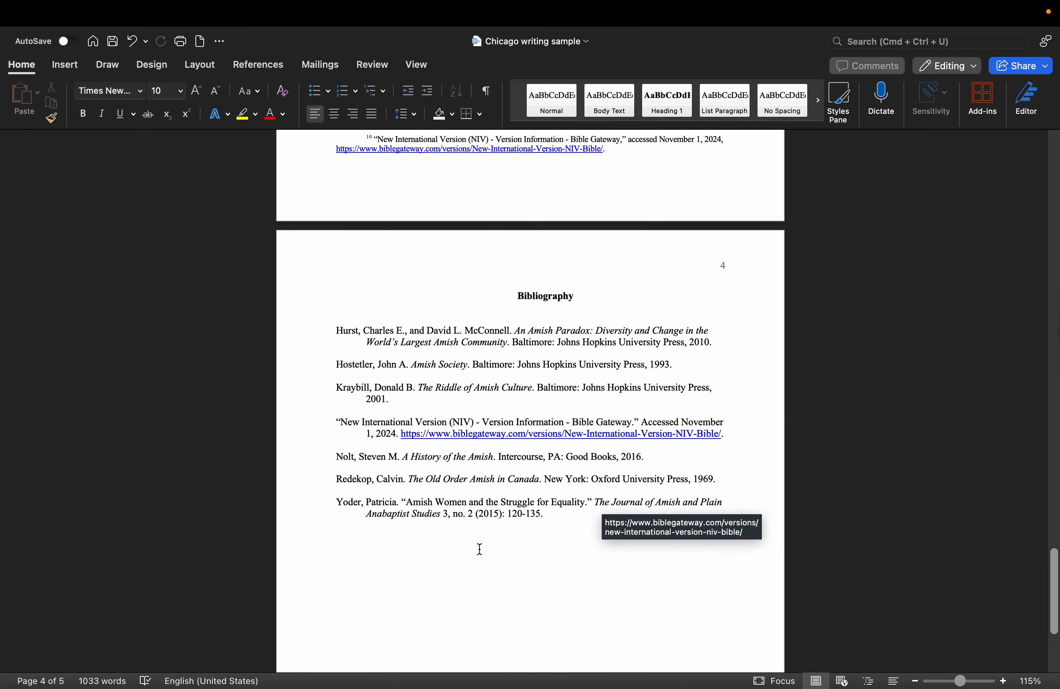
pyautogui.scroll(1, 479, 550)
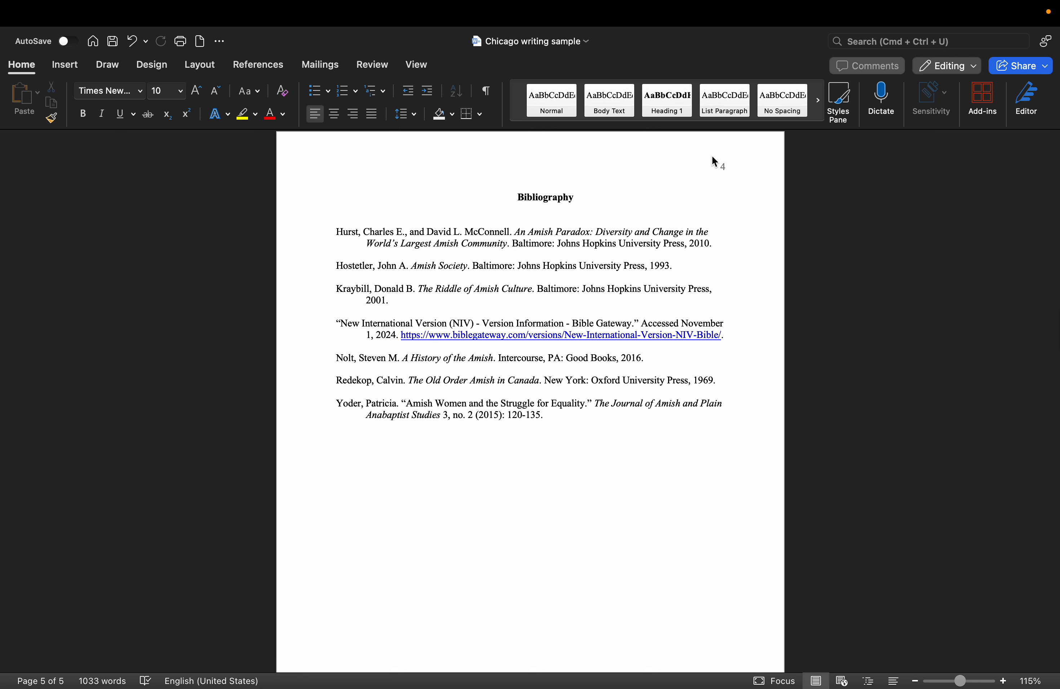
# - Toggle bold off and on for the centred Bibliography heading, ending with bold applied, and deselect it
pyautogui.click(539, 196)
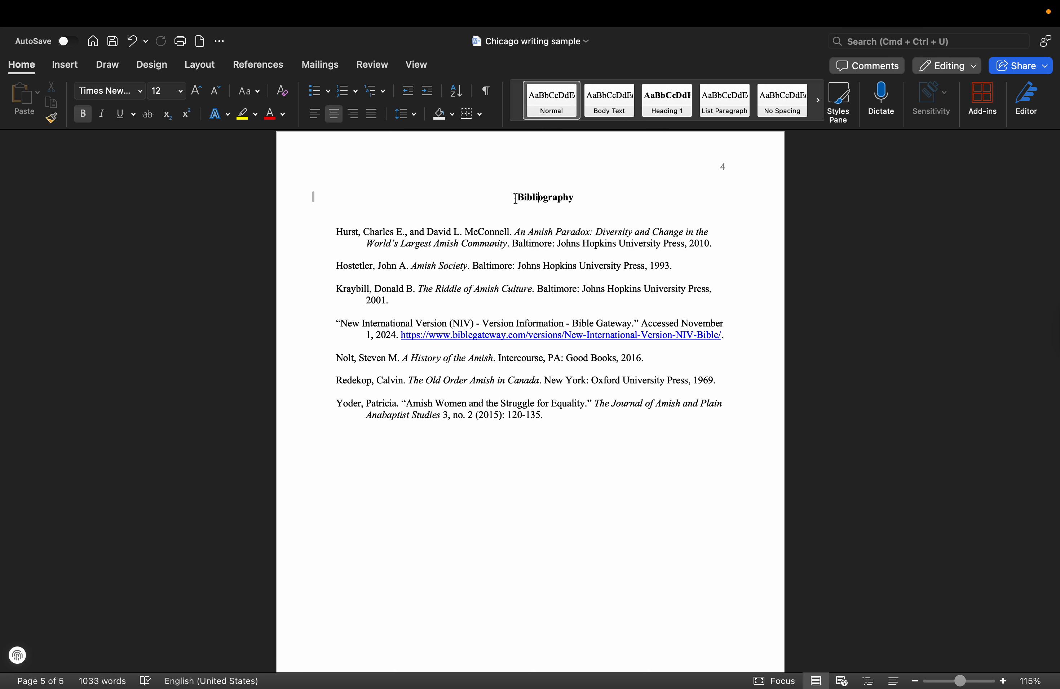
pyautogui.moveTo(515, 198); pyautogui.dragTo(577, 205)
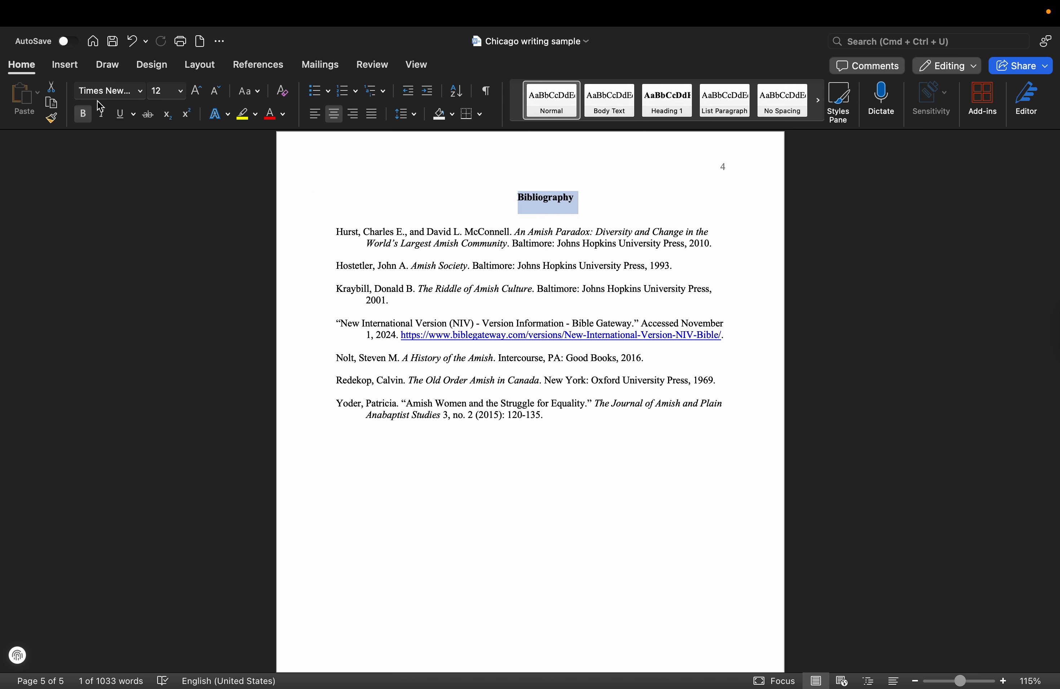
pyautogui.click(82, 119)
pyautogui.click(81, 118)
pyautogui.click(82, 118)
pyautogui.click(81, 118)
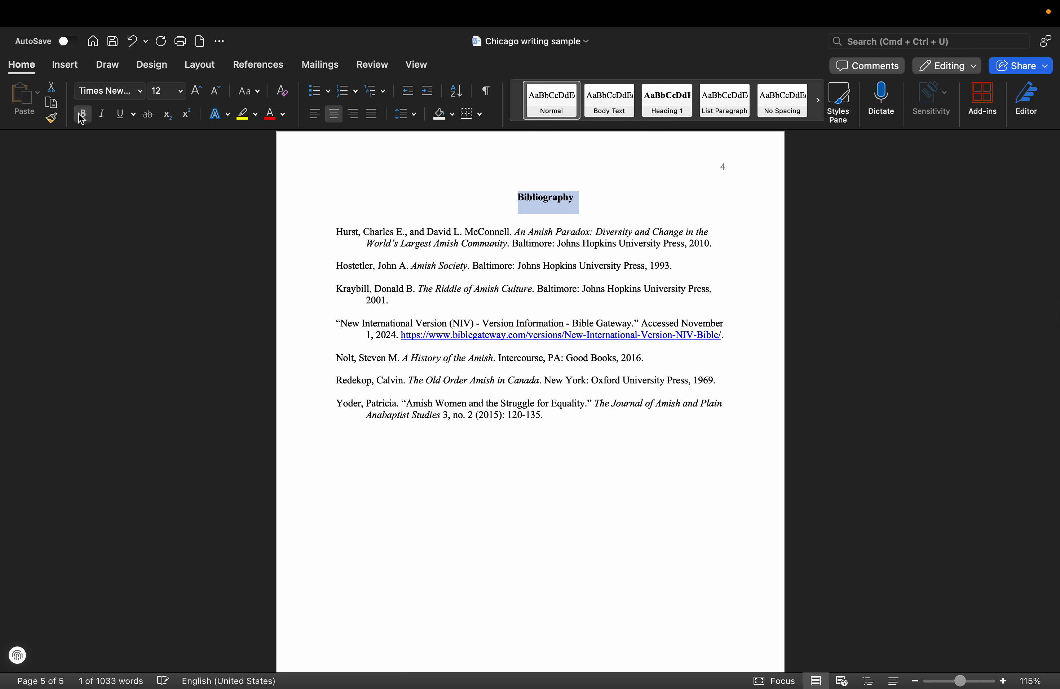
pyautogui.click(342, 265)
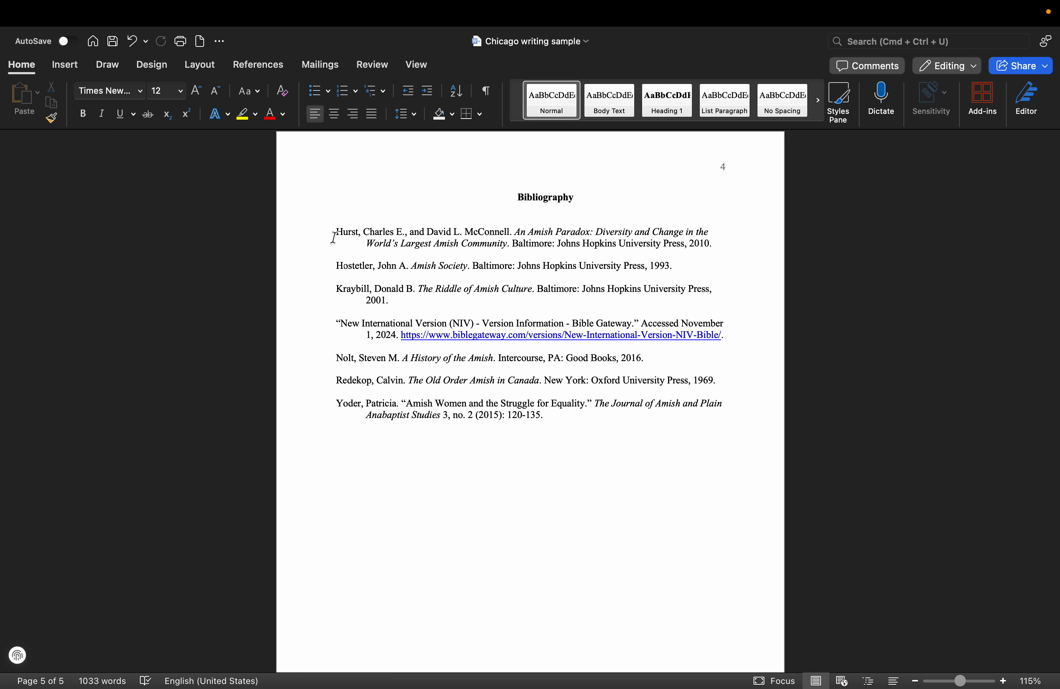
# - Enlarge the Bibliography page and review the first entry's paragraph indentation and spacing settings, including its special indent
pyautogui.scroll(5, 333, 237)
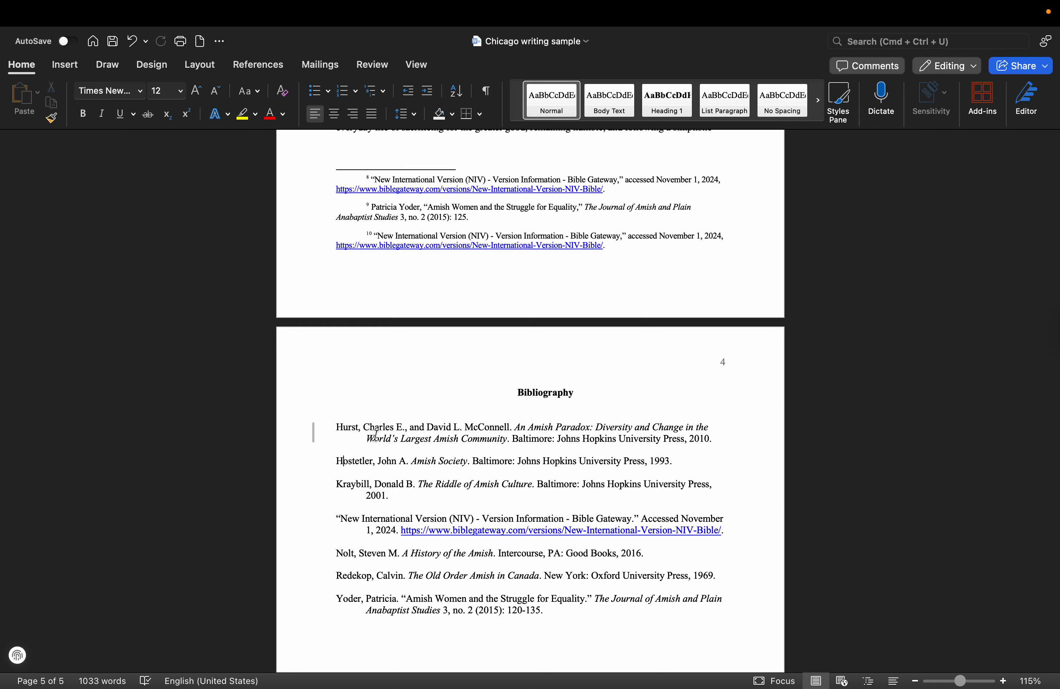
pyautogui.scroll(5, 376, 435)
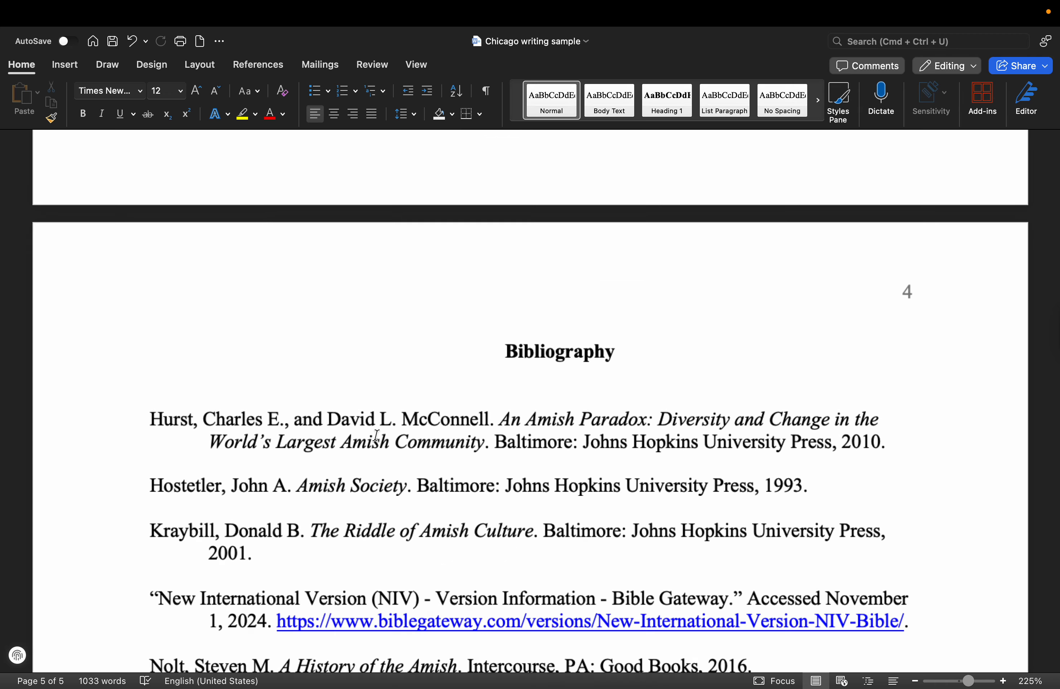
pyautogui.rightClick(356, 431)
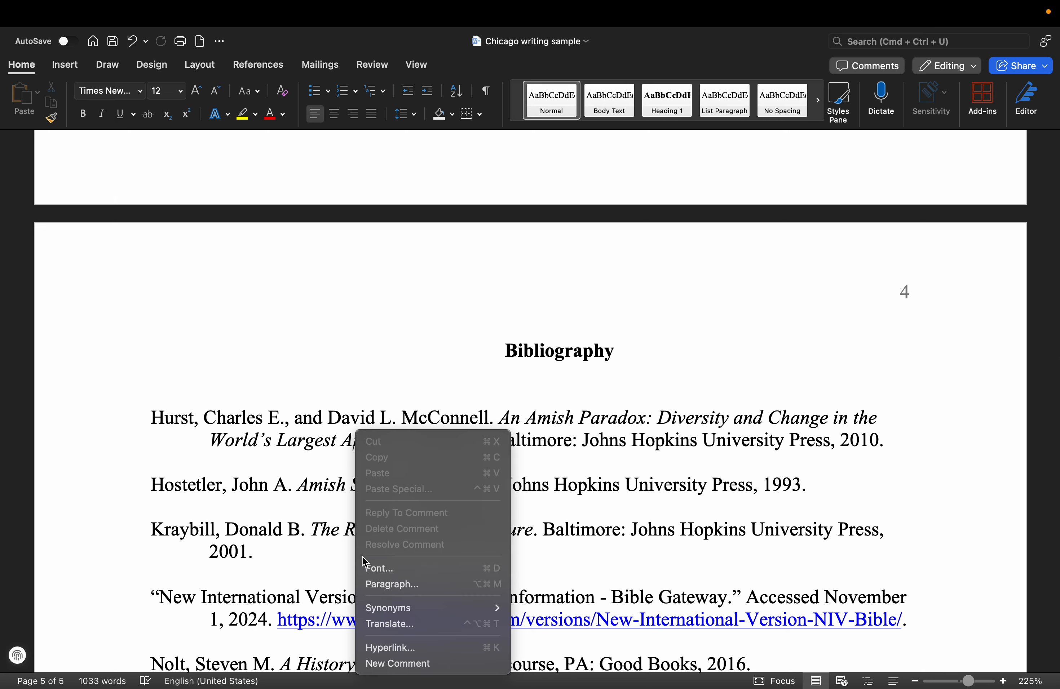
pyautogui.click(371, 586)
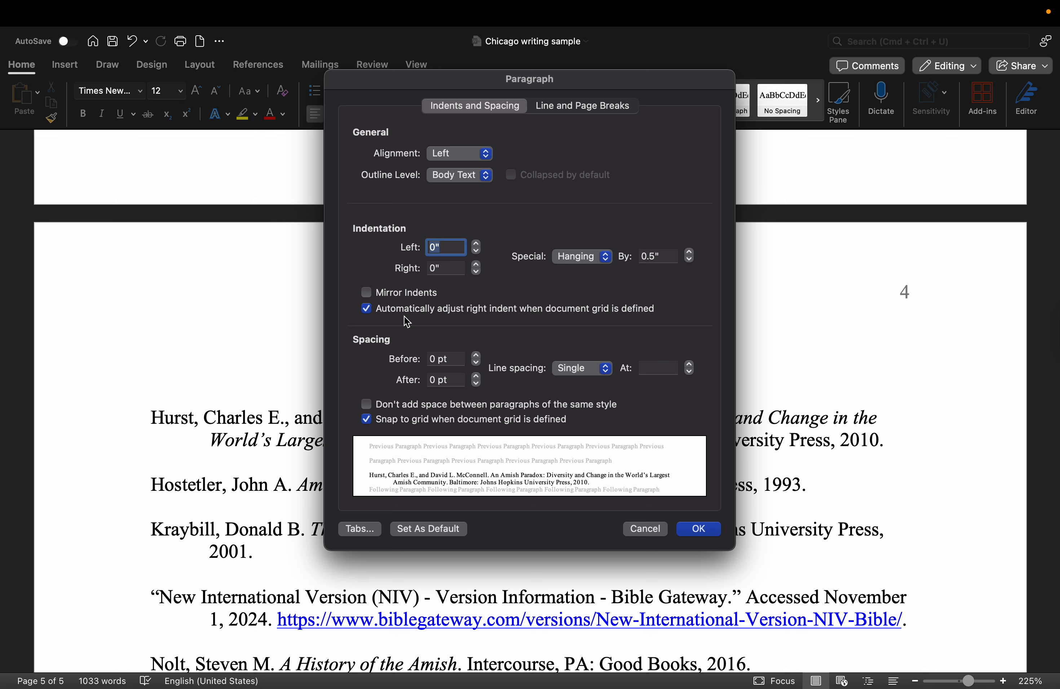
pyautogui.click(608, 260)
pyautogui.click(698, 530)
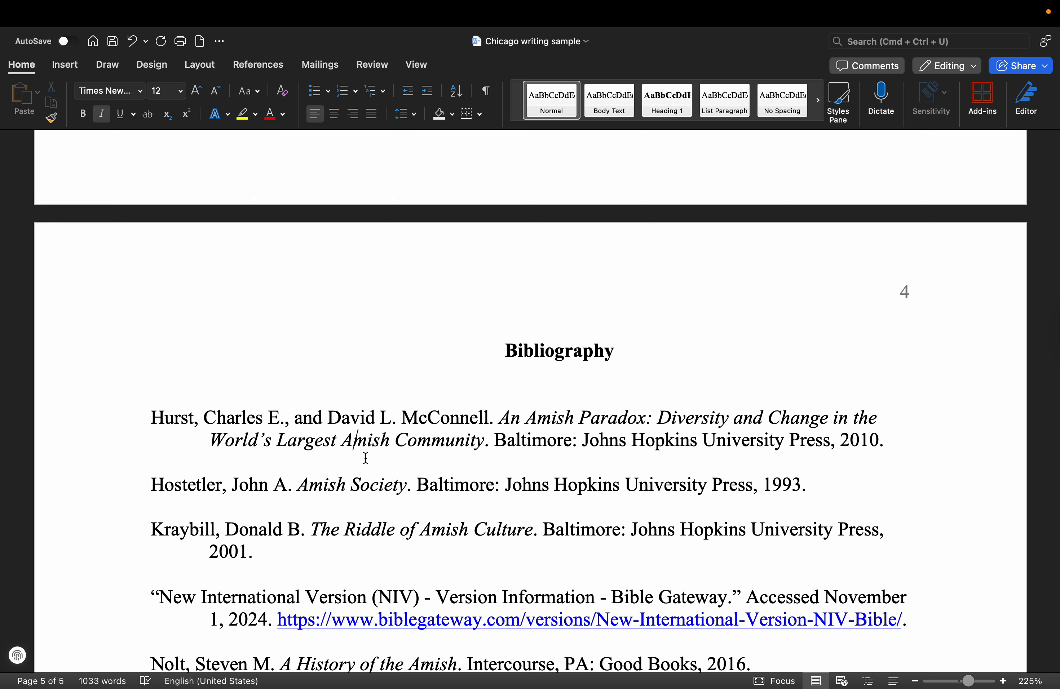
# - Compare the bibliography entries with the corresponding footnotes on the preceding pages, including footnotes 8 to 10
pyautogui.scroll(-5, 366, 458)
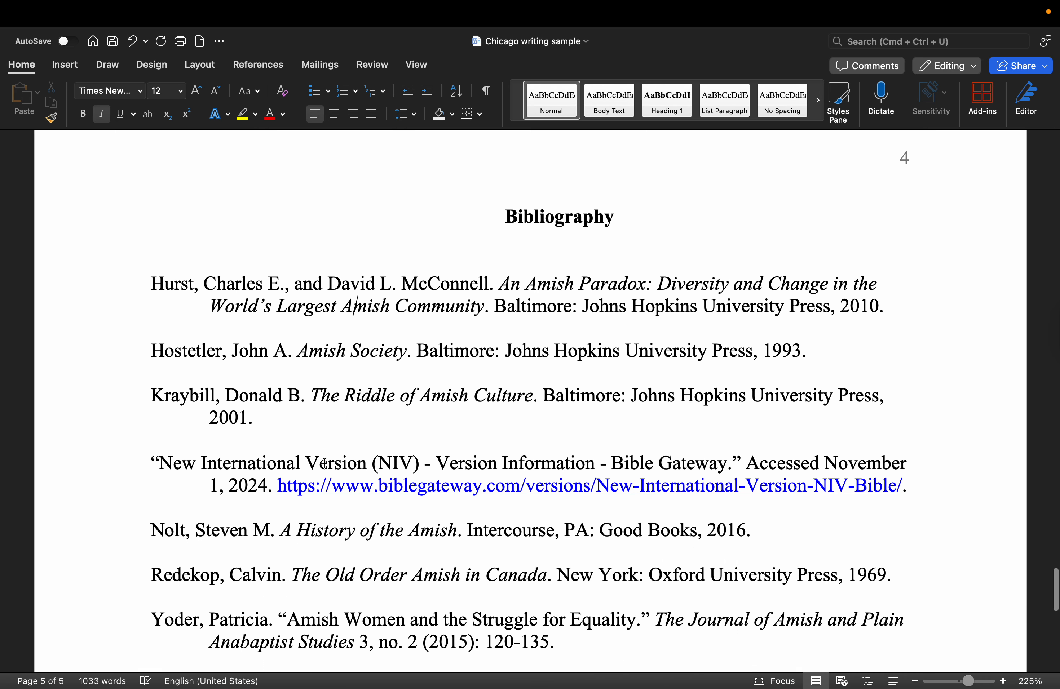
pyautogui.scroll(-7, 304, 604)
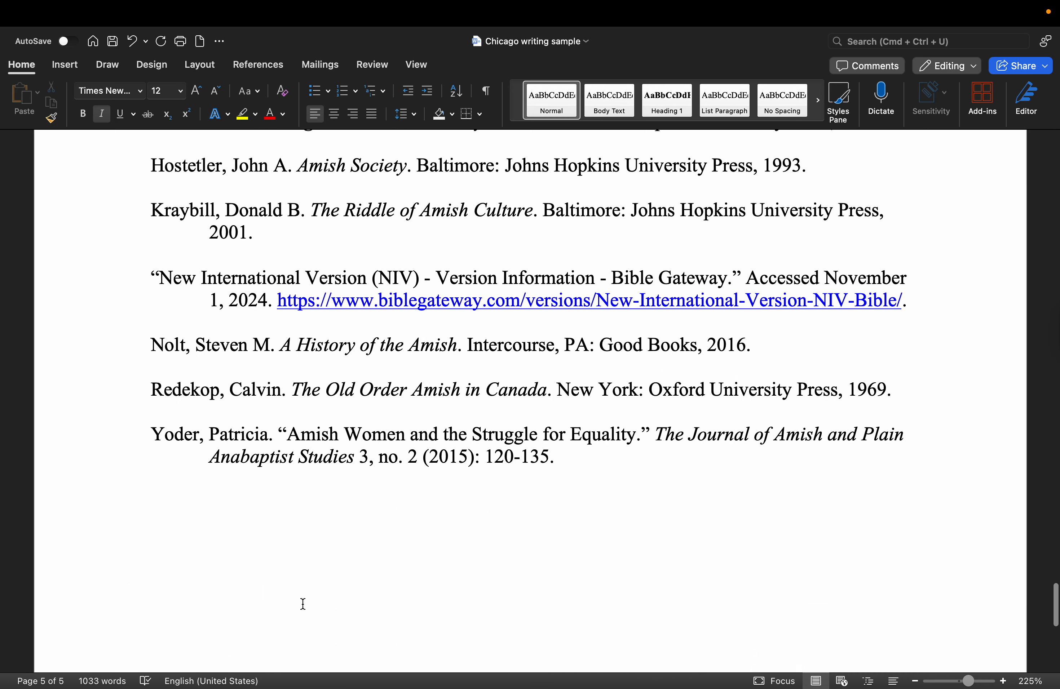
pyautogui.scroll(20, 303, 605)
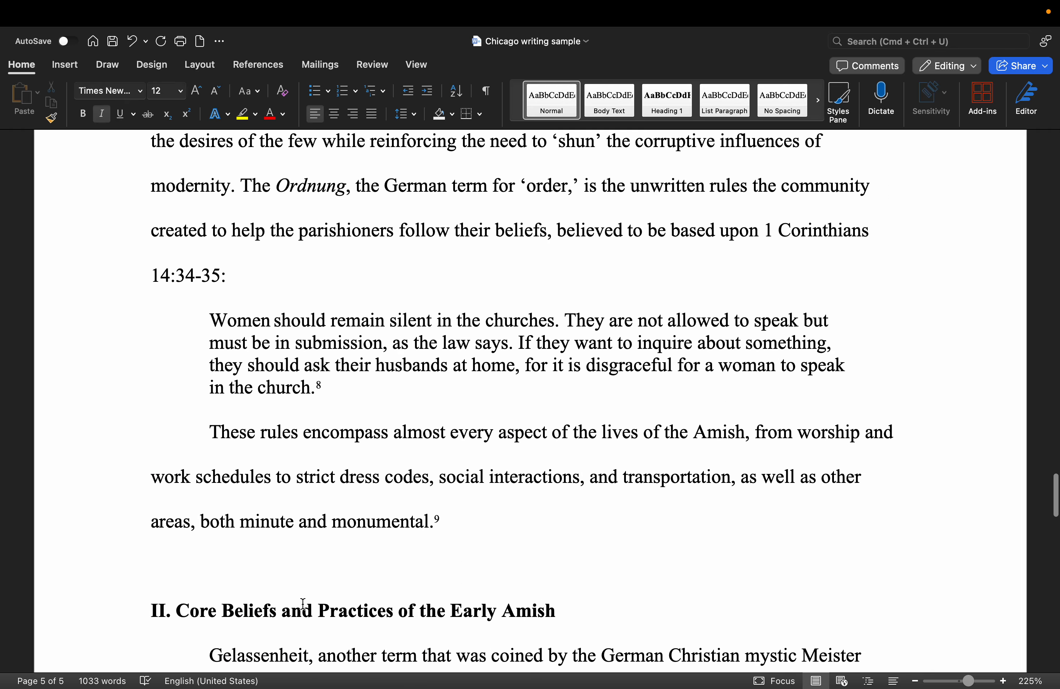
pyautogui.scroll(20, 303, 605)
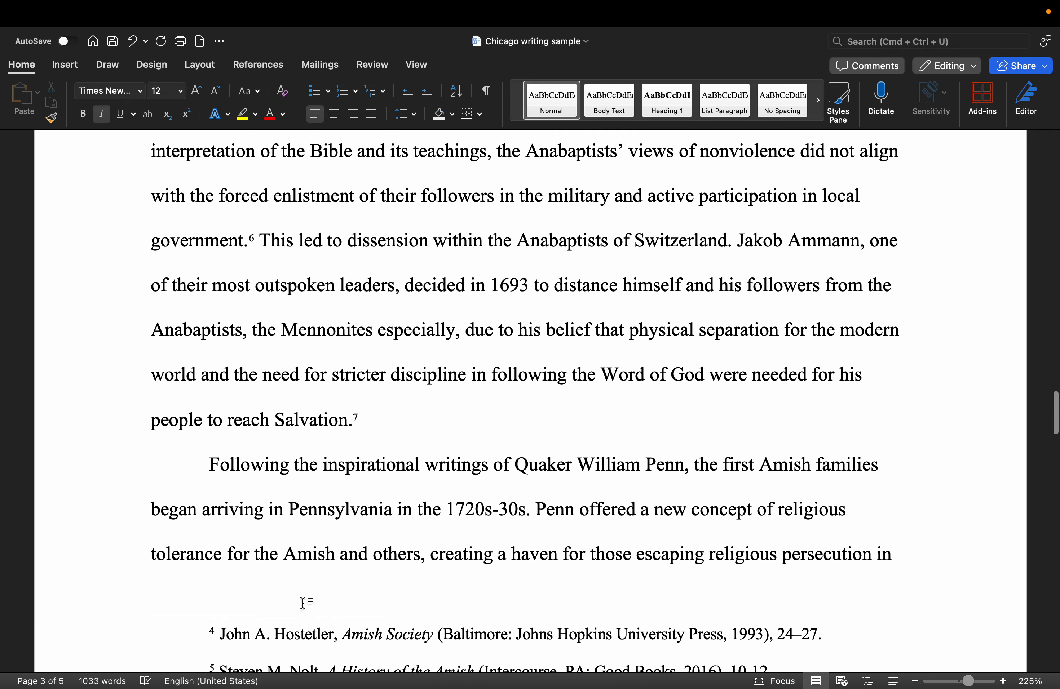
pyautogui.scroll(-20, 303, 603)
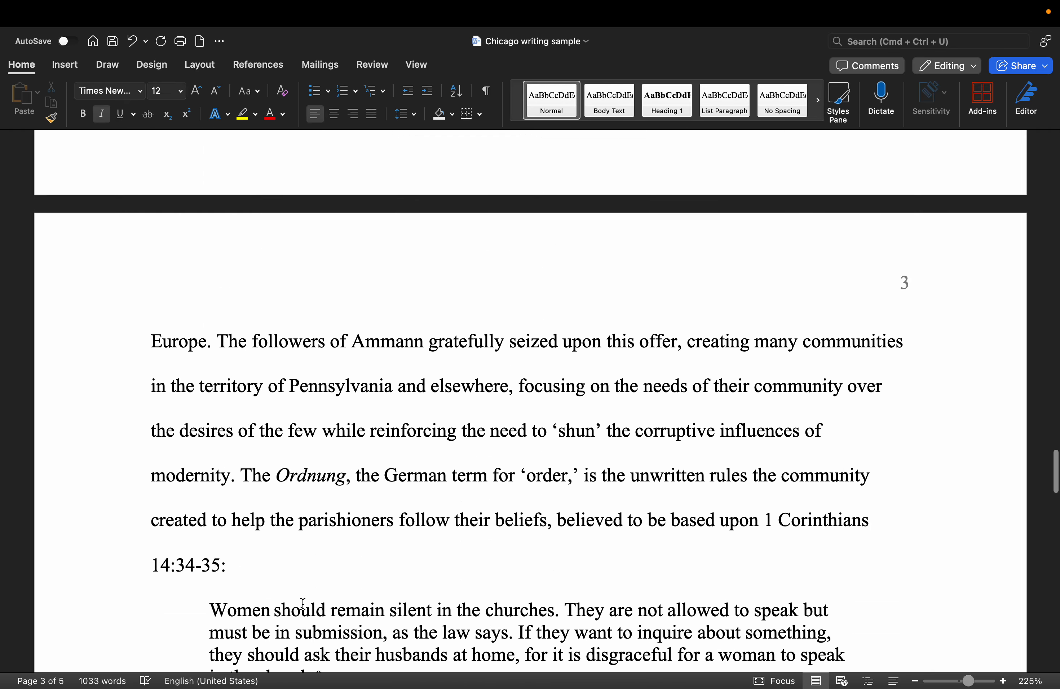
pyautogui.scroll(-20, 303, 604)
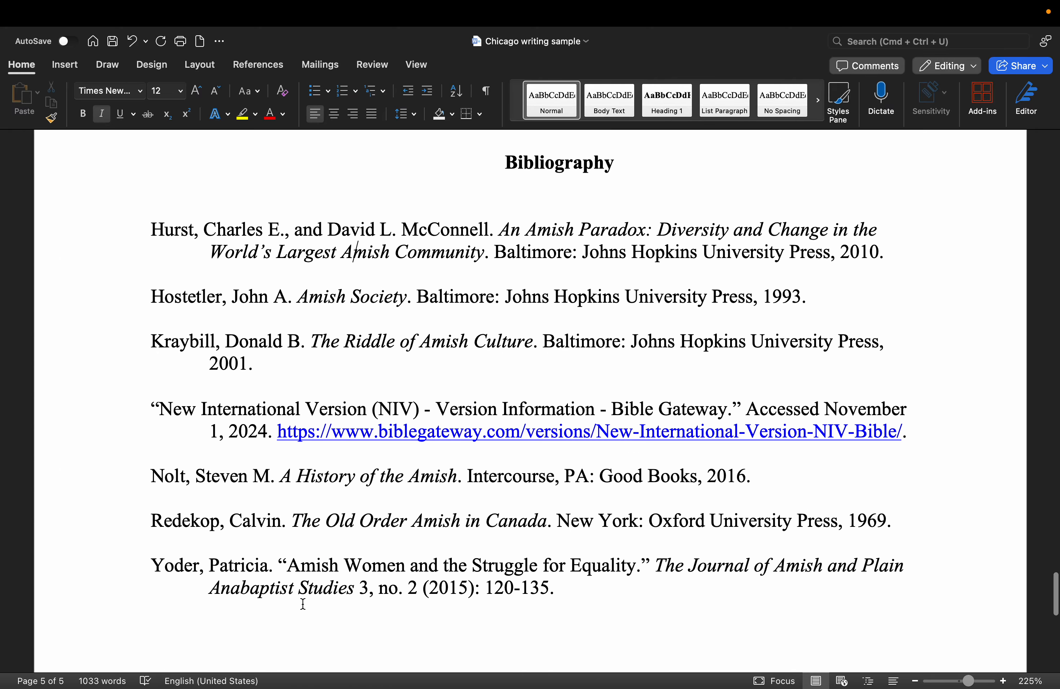
pyautogui.scroll(2, 303, 604)
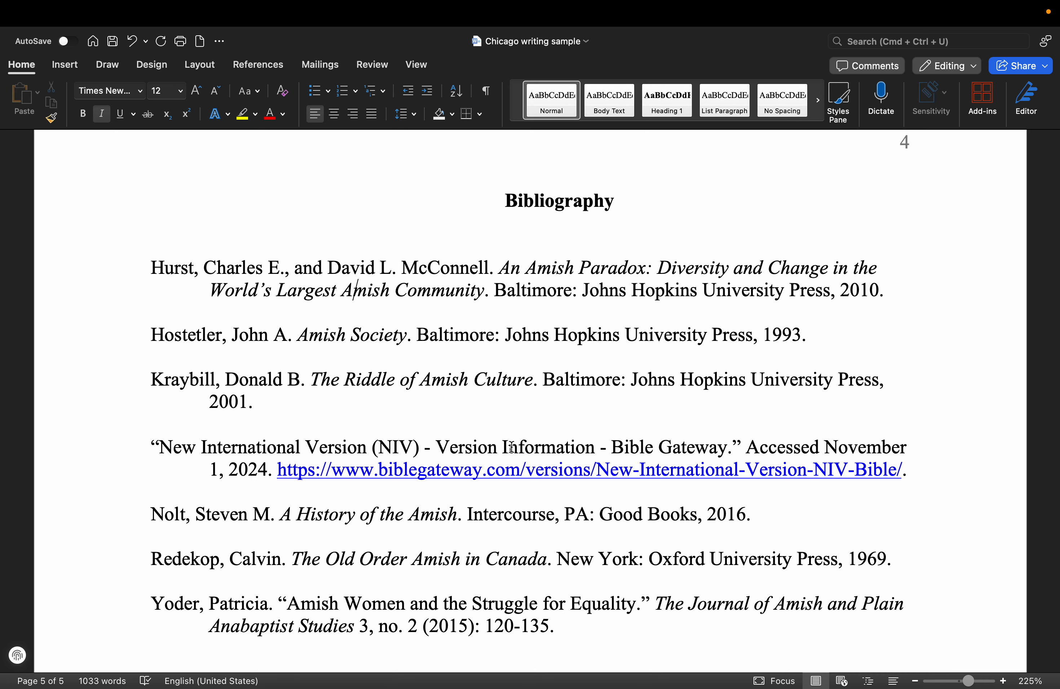
pyautogui.scroll(10, 512, 446)
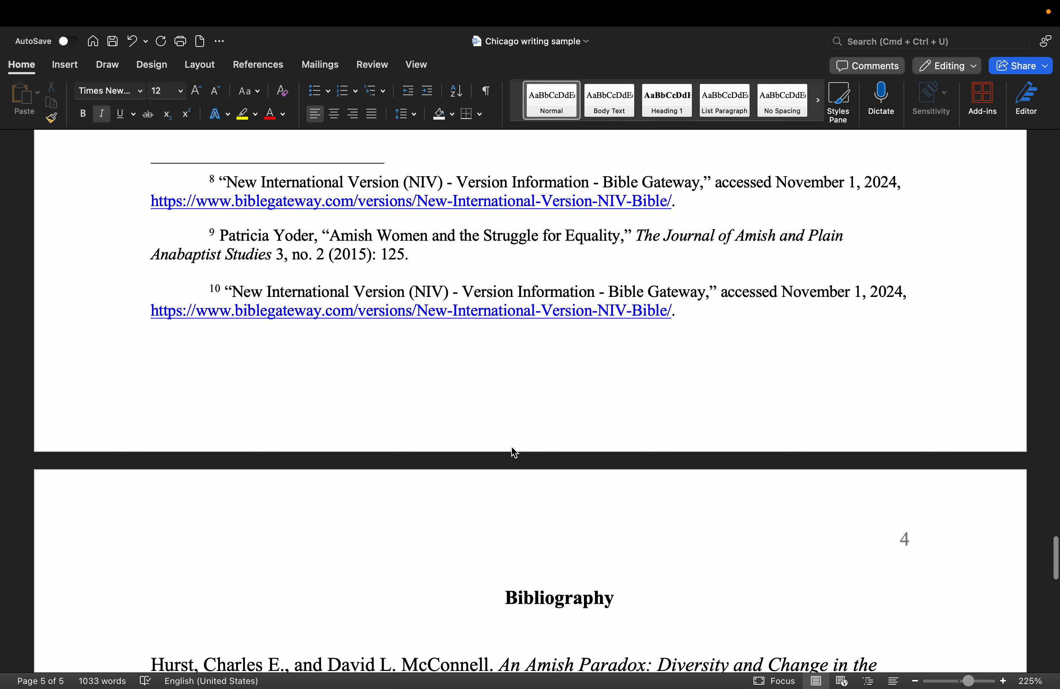
pyautogui.scroll(2, 511, 448)
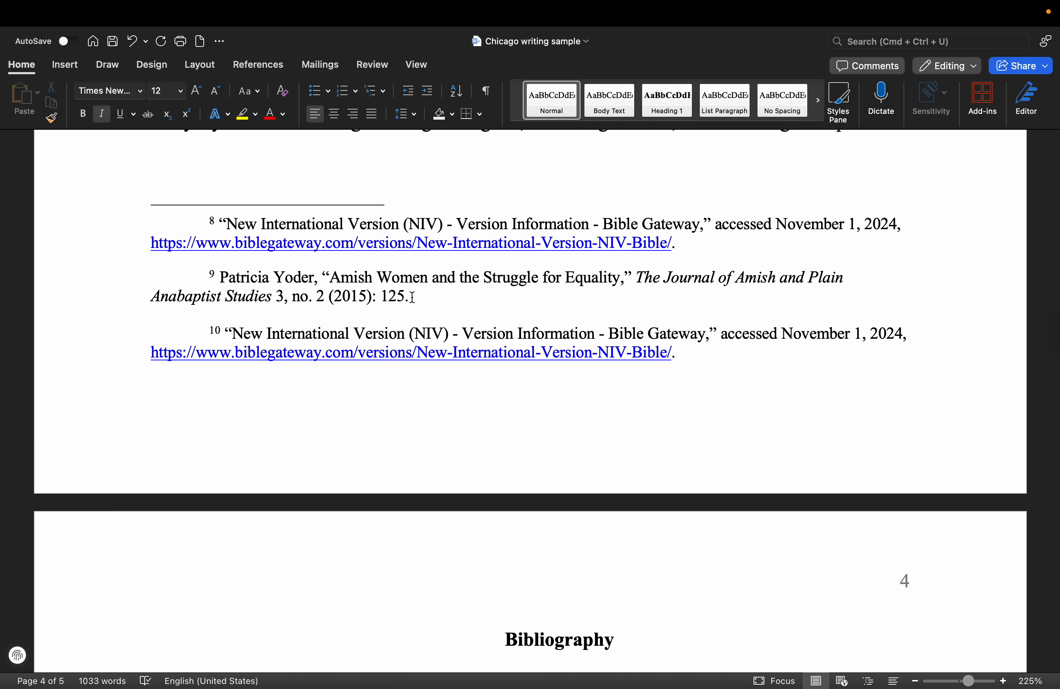
# - Review the full list of Bibliography entries against the citation format of footnotes 8 to 10 under the Core Beliefs section
pyautogui.scroll(-12, 412, 297)
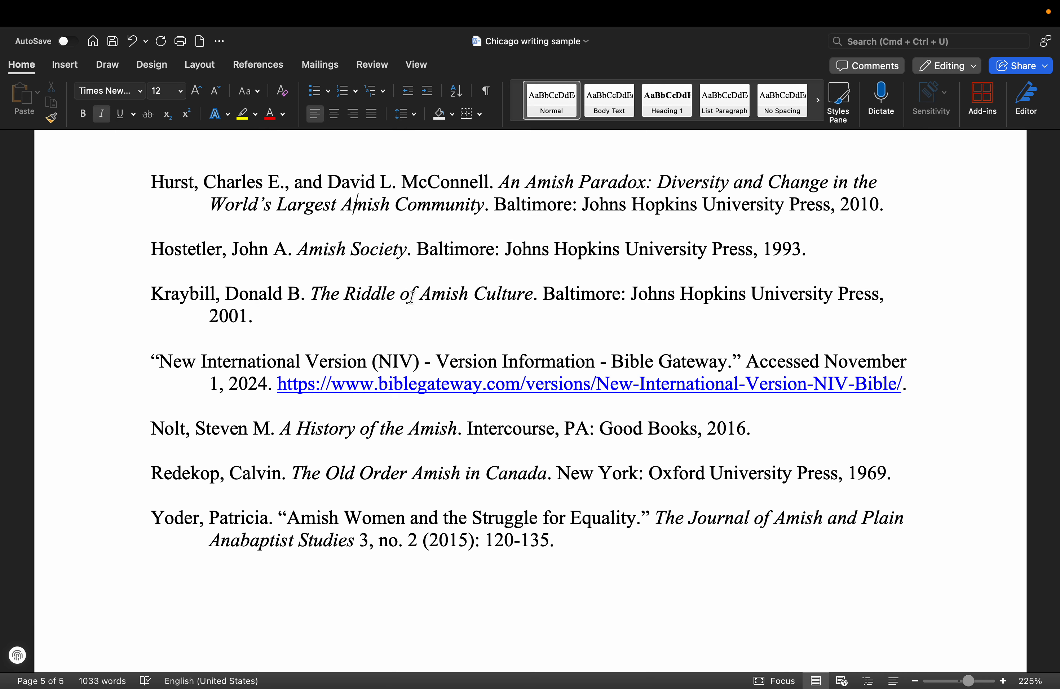
pyautogui.scroll(3, 410, 296)
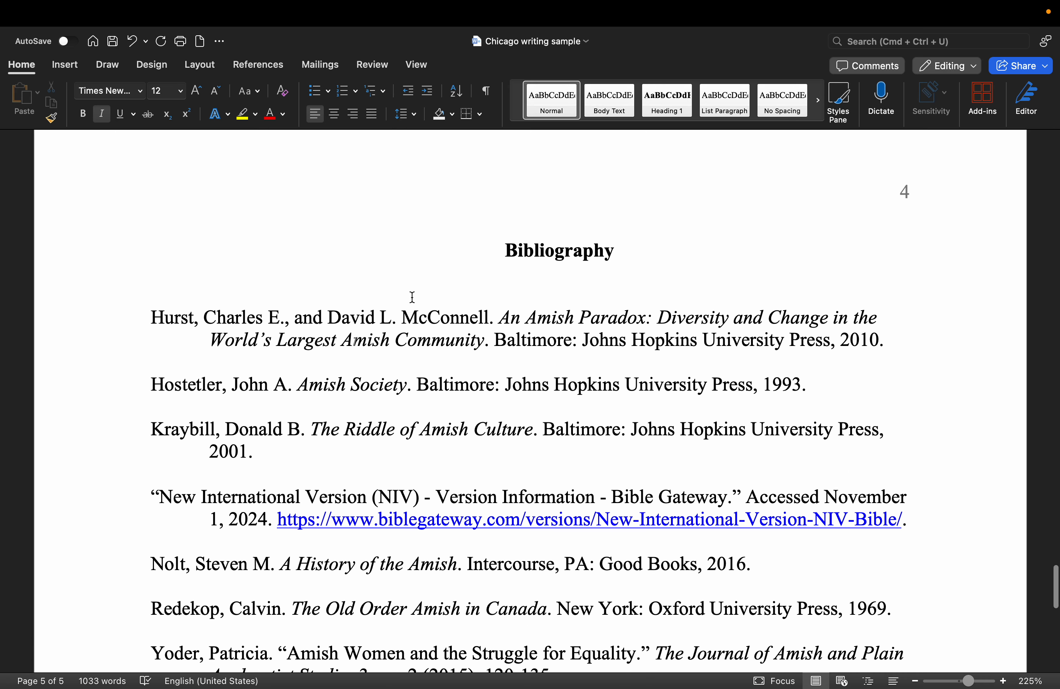
pyautogui.scroll(5, 412, 296)
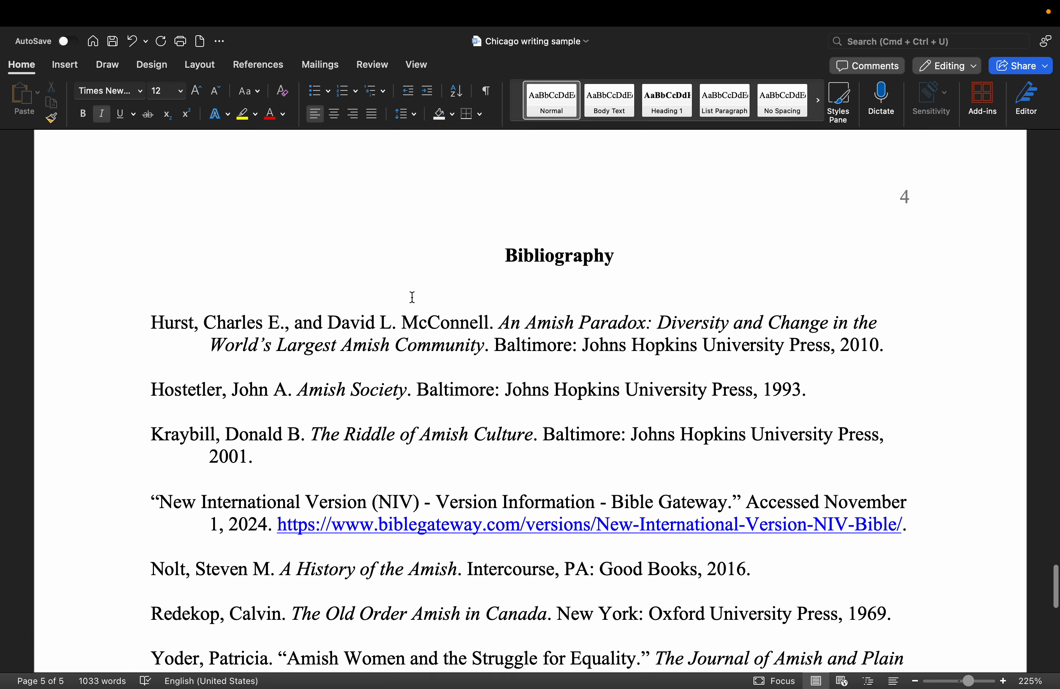
pyautogui.scroll(2, 414, 303)
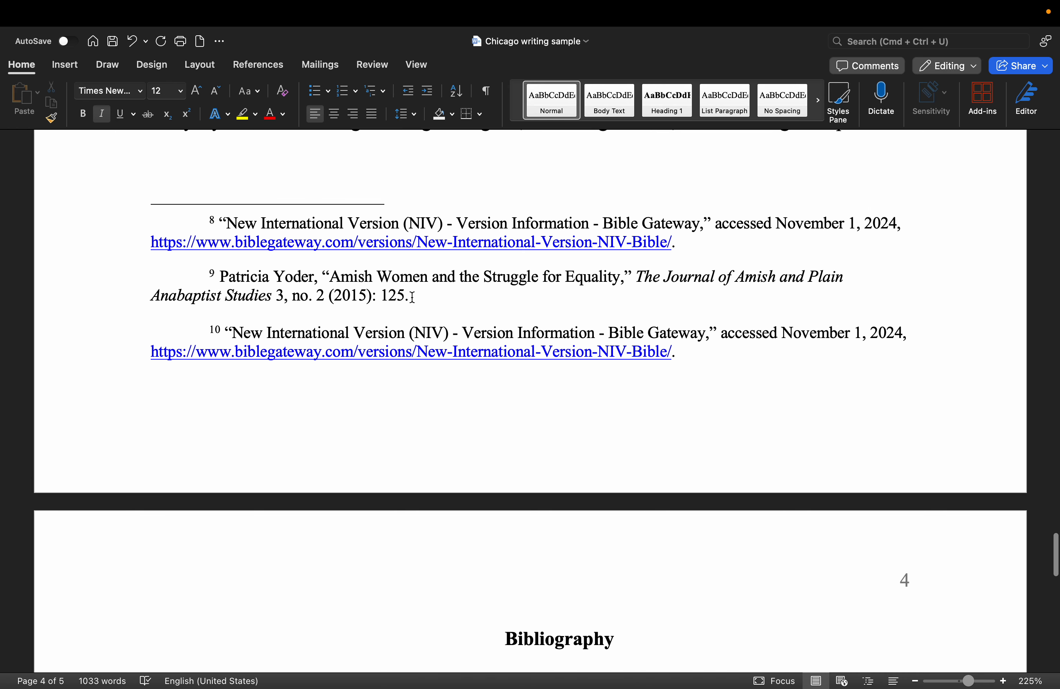
pyautogui.scroll(4, 412, 297)
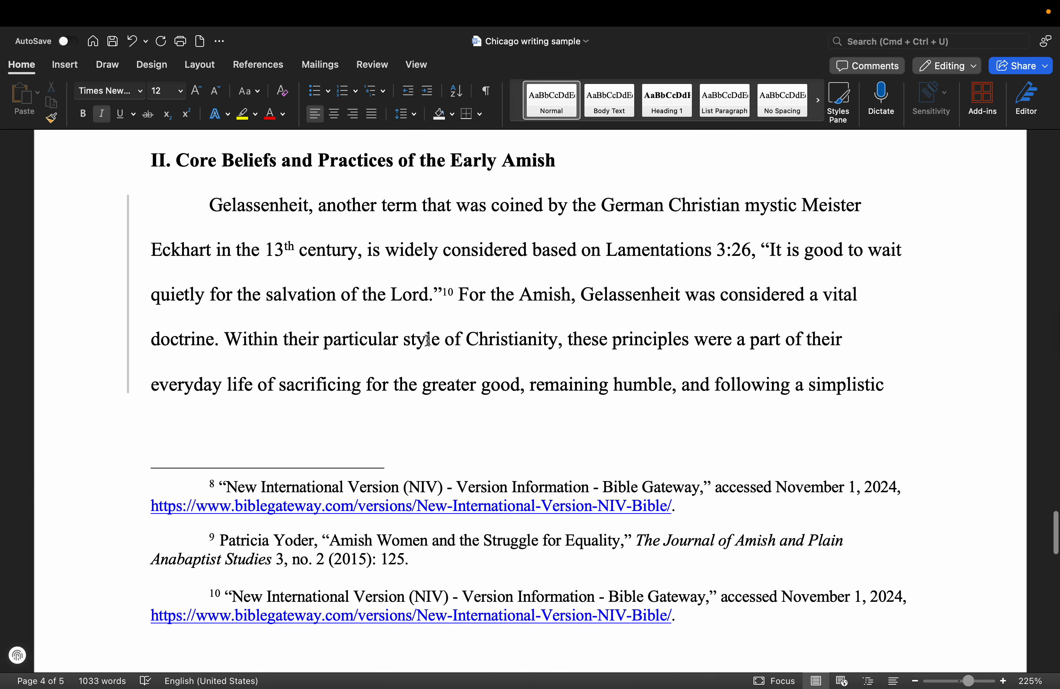
pyautogui.scroll(-3, 448, 341)
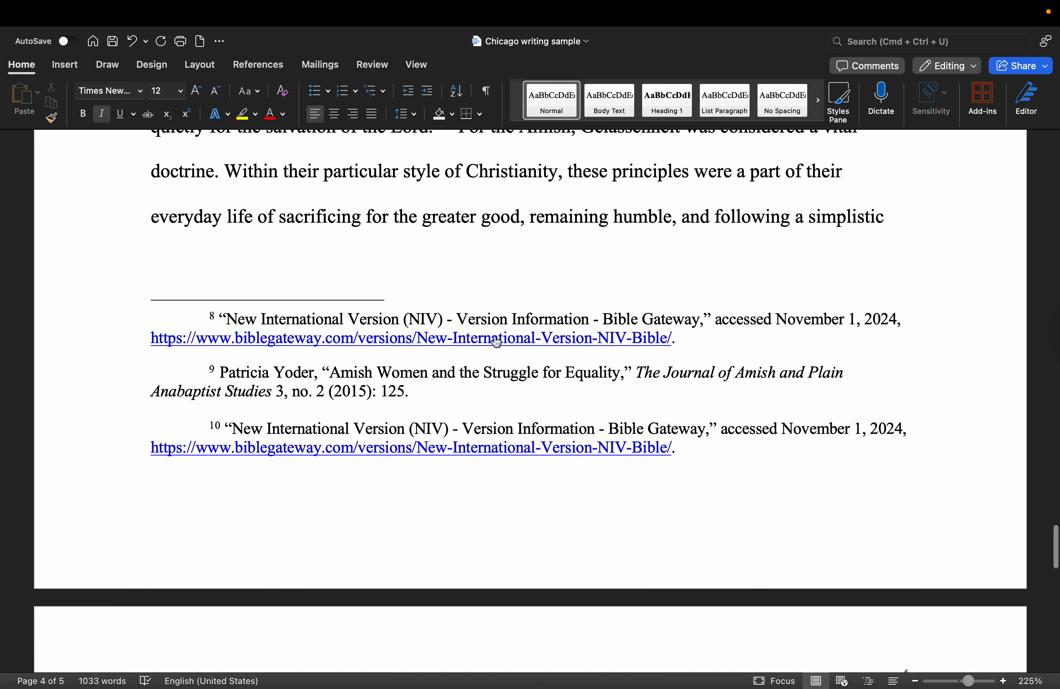
pyautogui.scroll(-10, 493, 378)
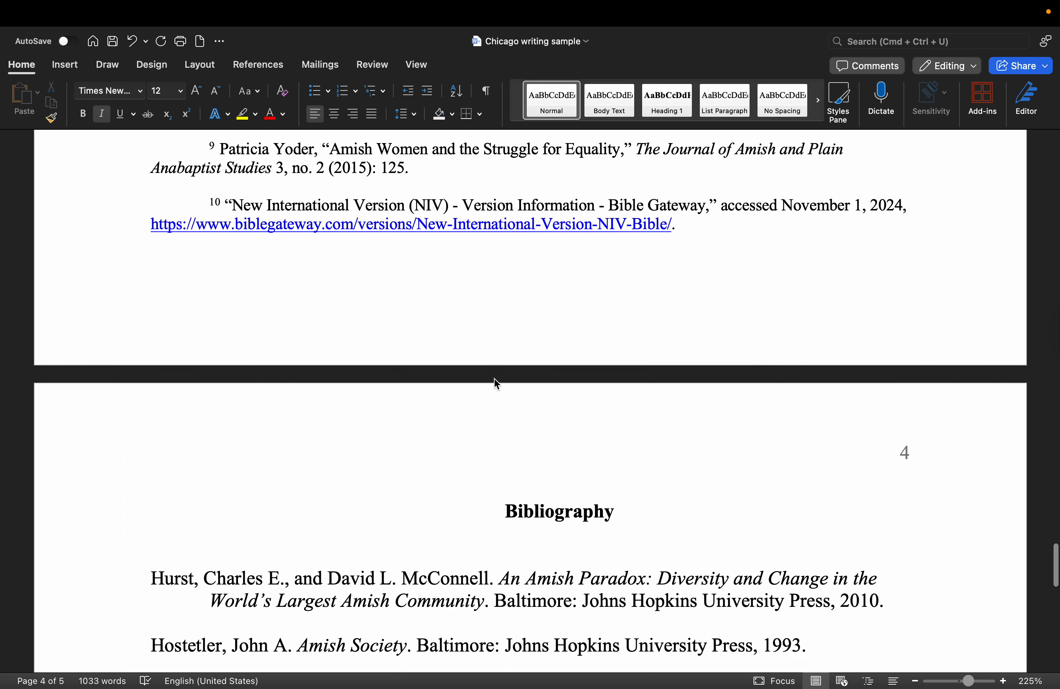